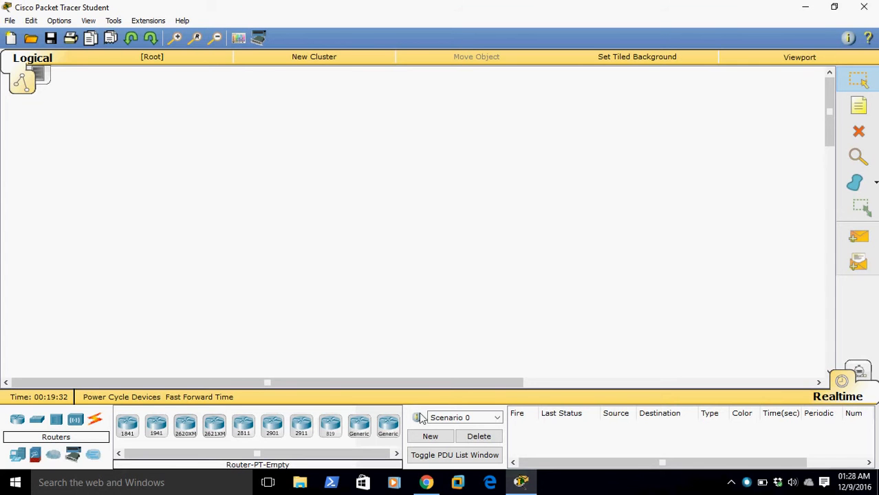
Switch to Chrome and look over the Cisco support forum post and the downloadroots.com page offering the Packet Tracer 6.2 download
click(437, 487)
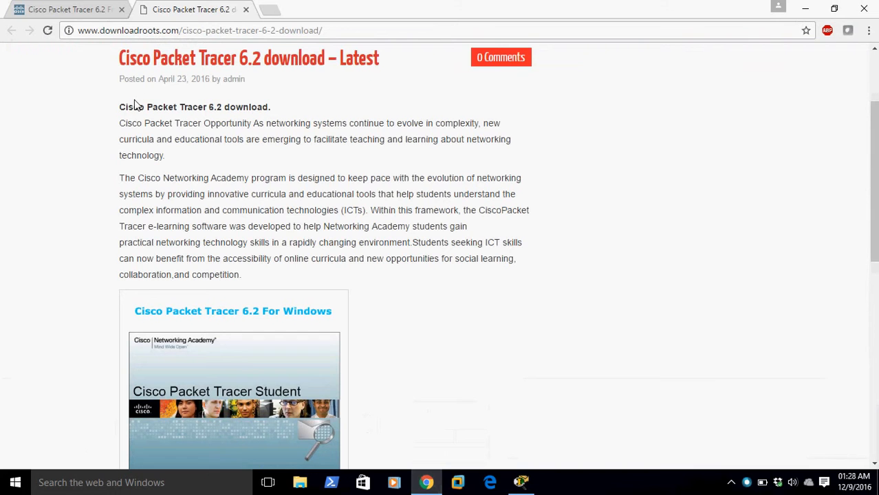
click(97, 12)
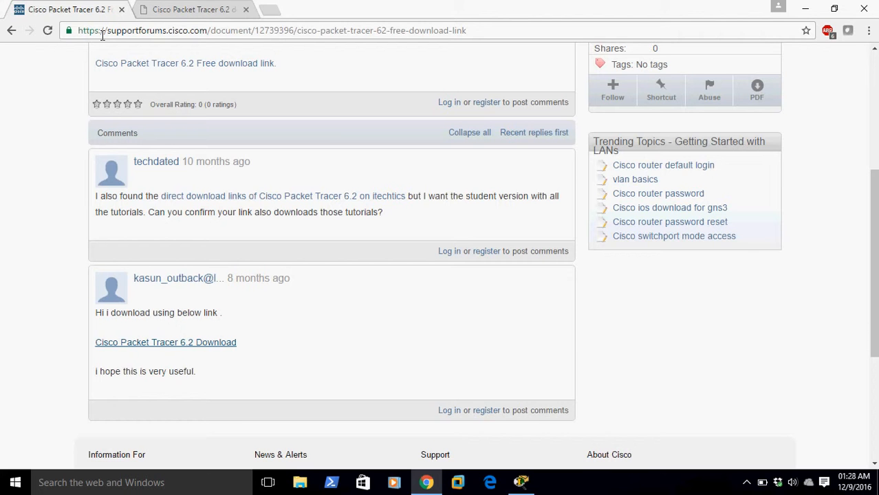
click(184, 7)
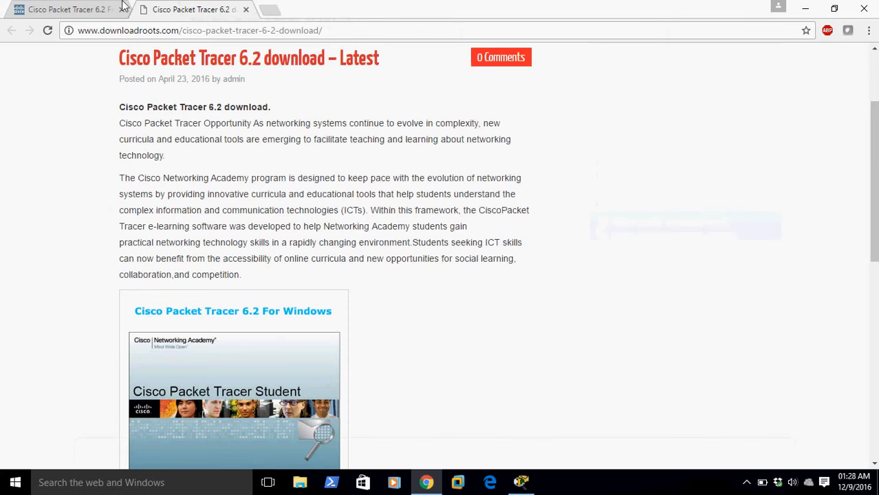
click(84, 8)
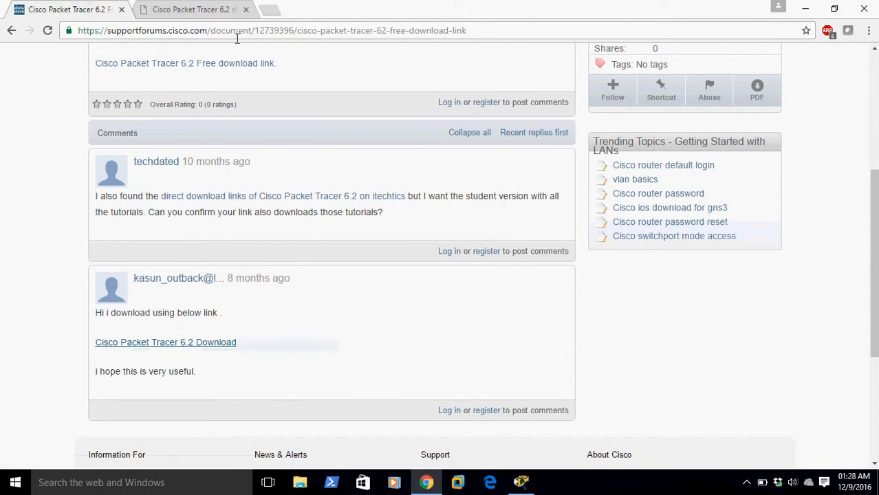
click(209, 9)
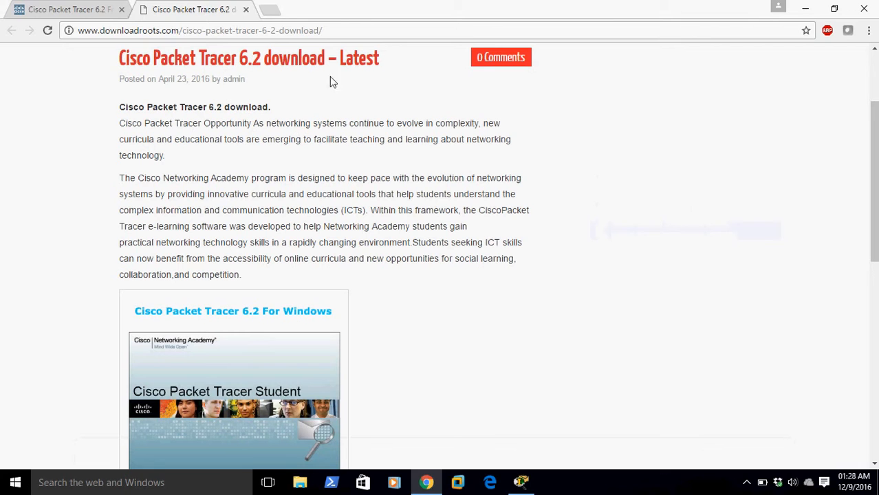
click(192, 31)
click(370, 168)
drag(872, 206, 872, 272)
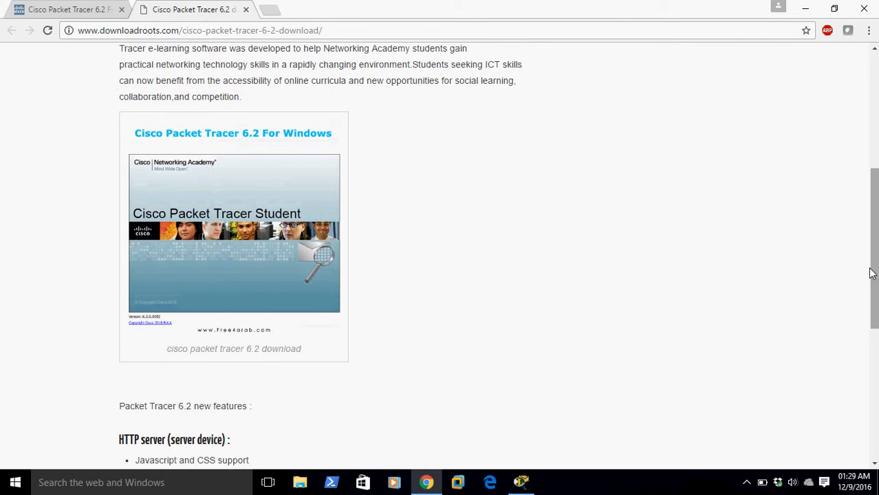
Switch to Packet Tracer and place an 1841 router, with a generic PC and a server on one side and a second server opposite
click(521, 482)
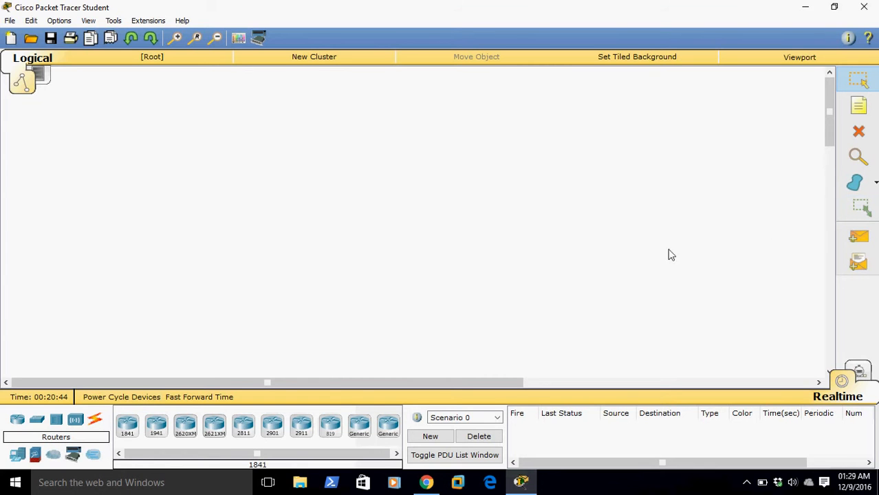
drag(19, 426, 390, 217)
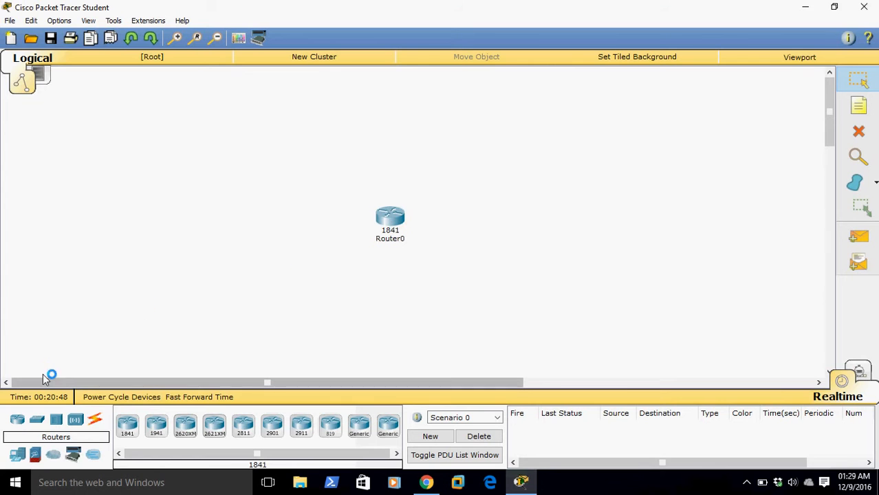
click(17, 455)
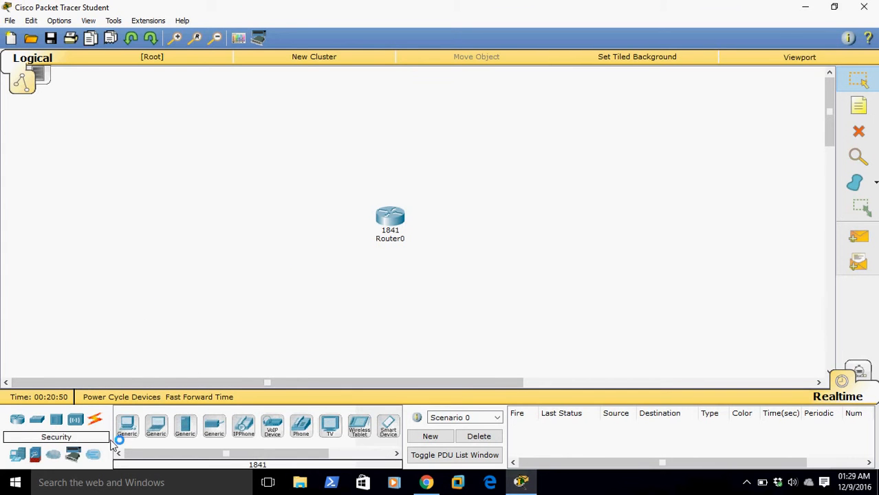
drag(137, 433, 259, 265)
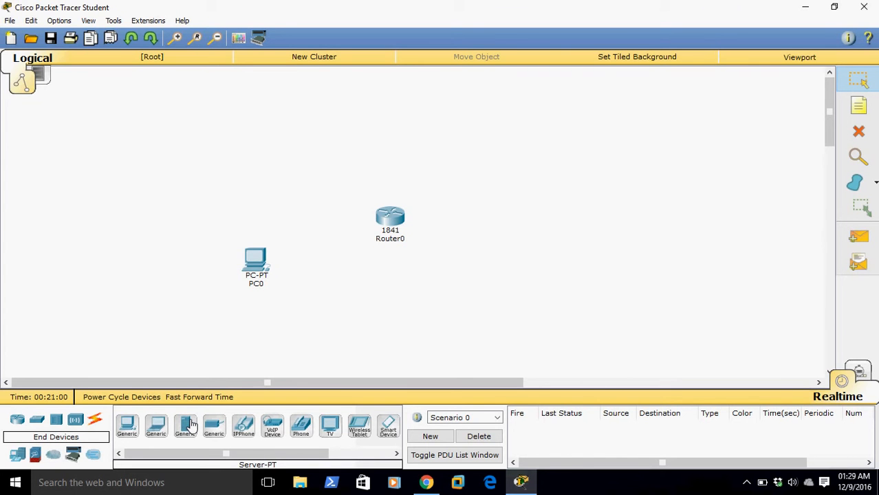
drag(191, 427, 279, 163)
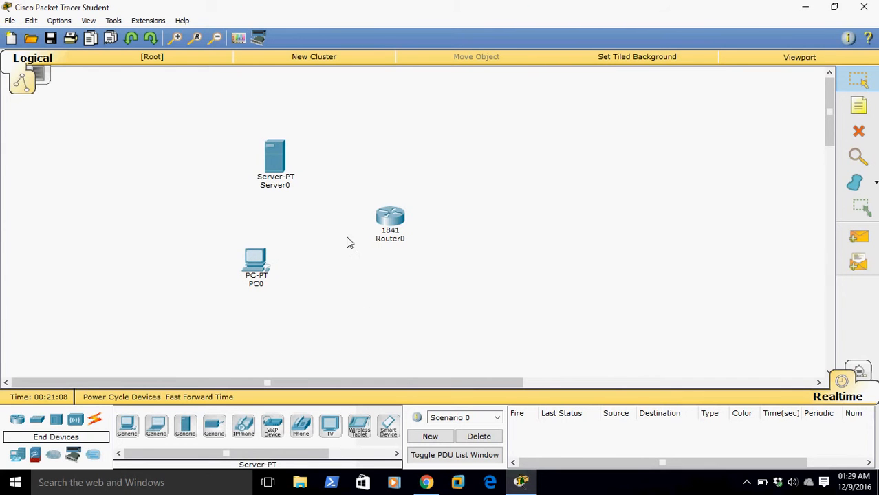
drag(187, 426, 624, 206)
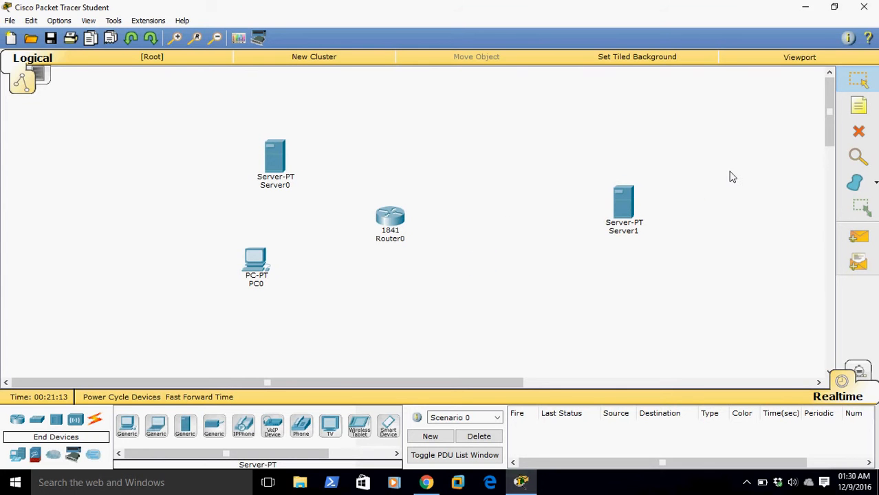
Configure the router's FastEthernet0/0 with IP address 192.168.10.1 and subnet mask 255.255.255.0, and turn the port on
click(390, 219)
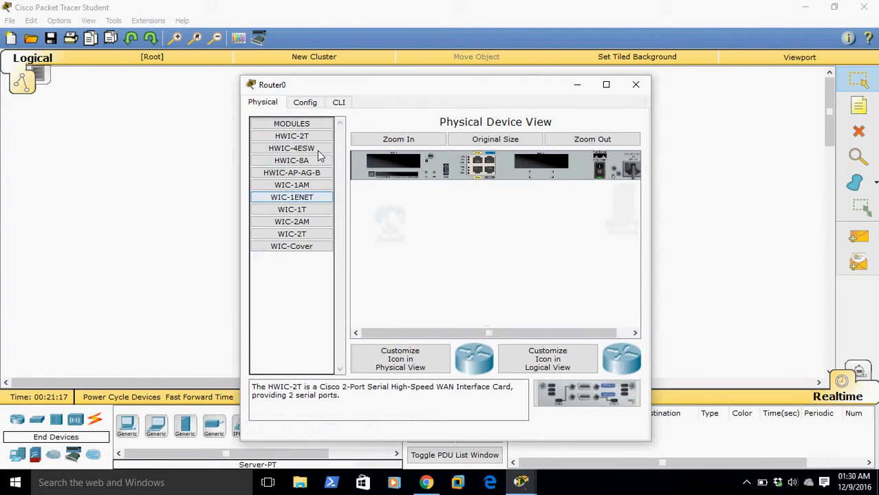
click(304, 104)
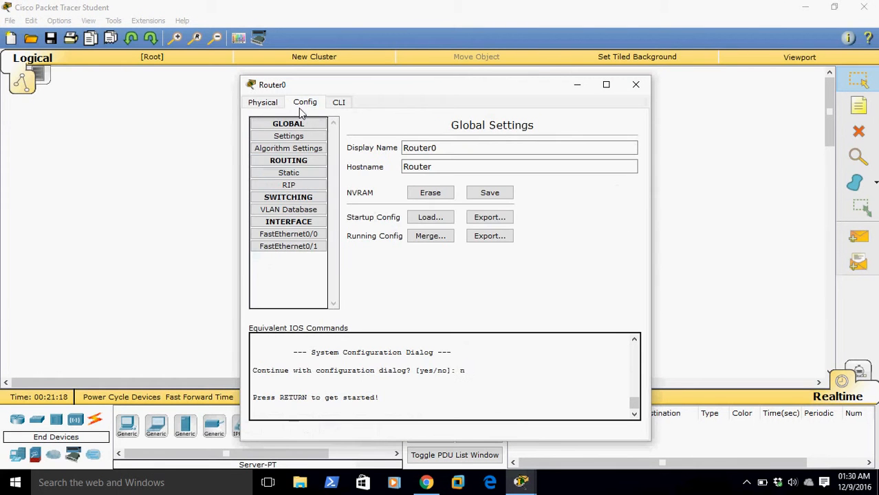
click(317, 246)
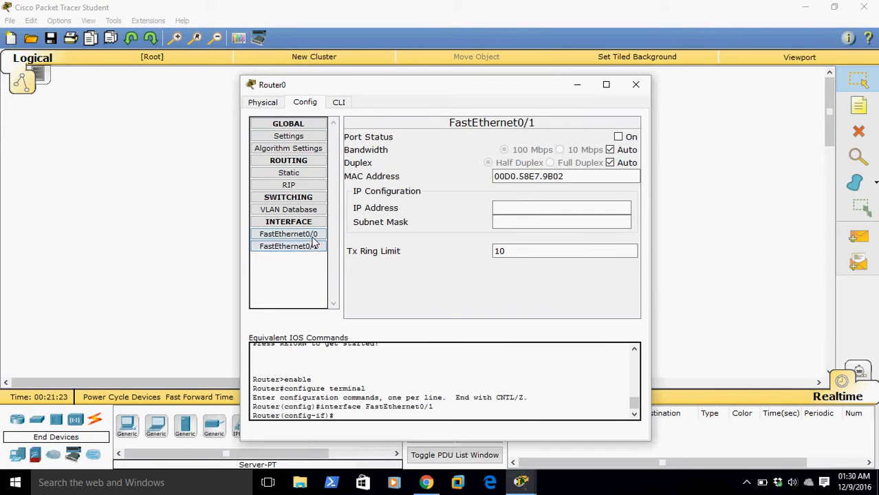
click(303, 234)
click(568, 206)
text(192.168.10)
click(577, 224)
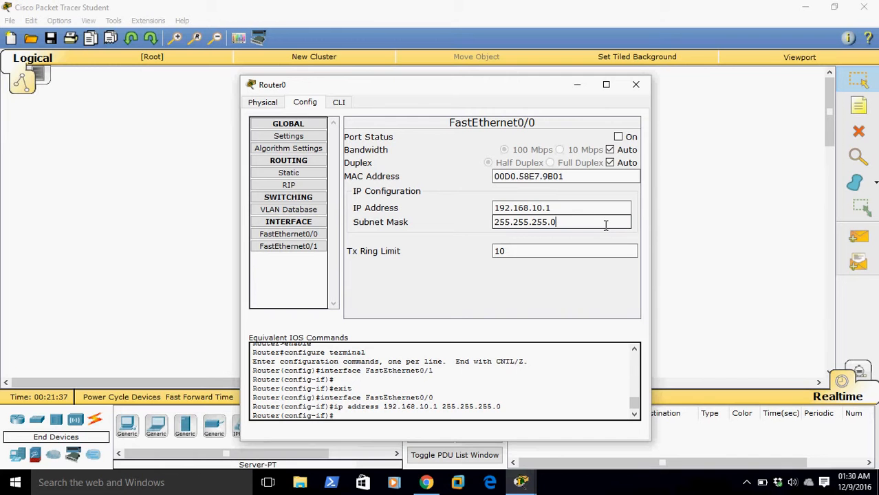
click(618, 137)
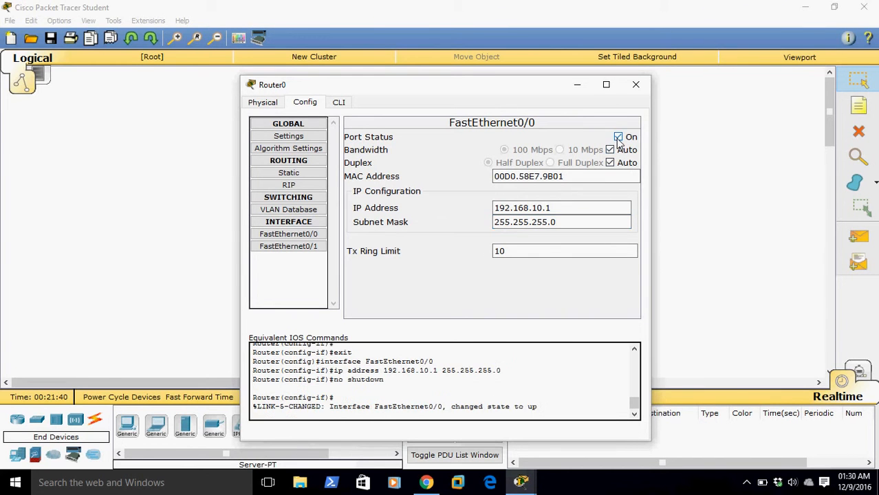
Configure the router's FastEthernet0/1 with IP address 10.10.10.1 and subnet mask 255.255.255.0, turn the port on, and close the router's settings
click(314, 247)
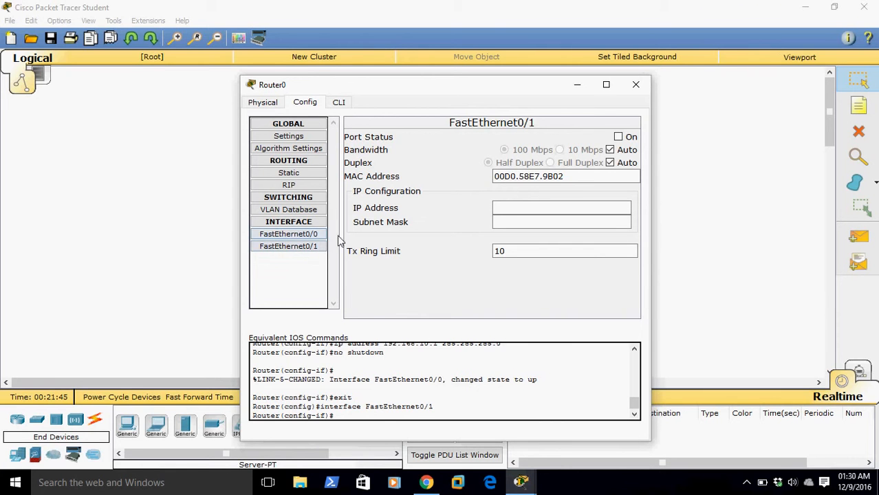
click(505, 209)
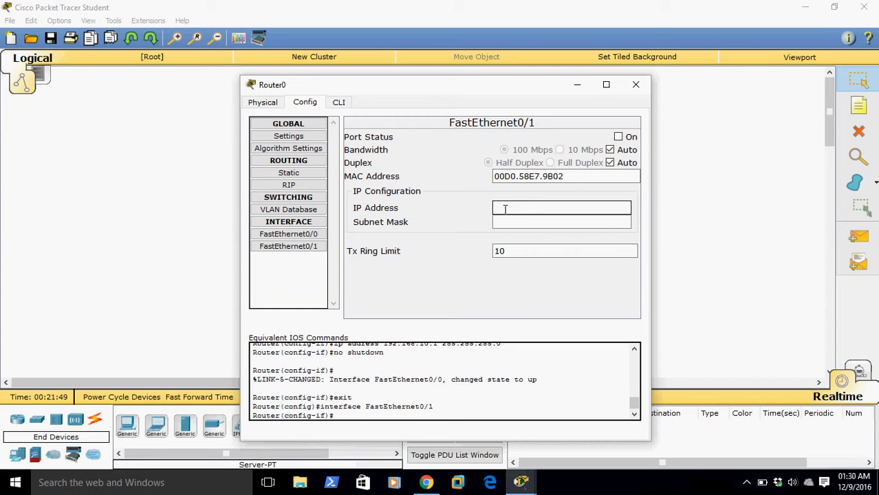
text(10.10.10.10)
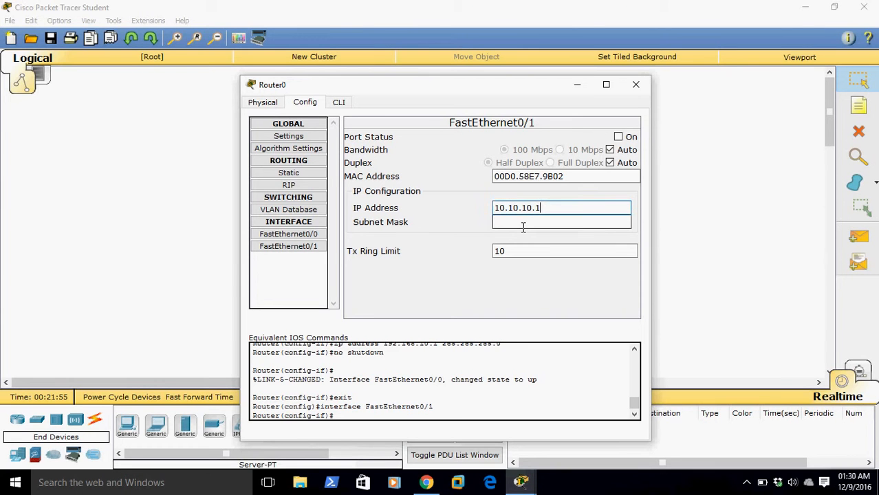
click(522, 222)
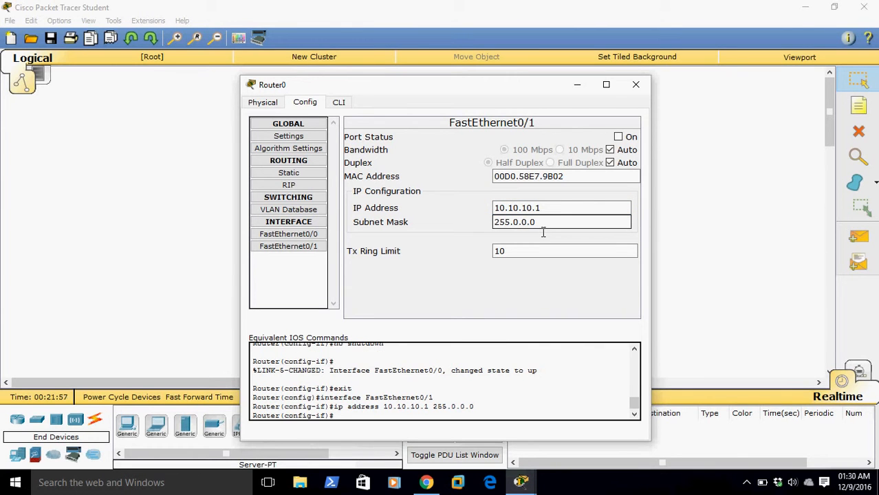
key(shift+Left)
key(shift+Left)
key(shift+Left)
key(shift+Left)
key(shift+Left)
key(shift+Left)
key(shift+Left)
key(shift+Left)
text(255.255.25)
click(620, 137)
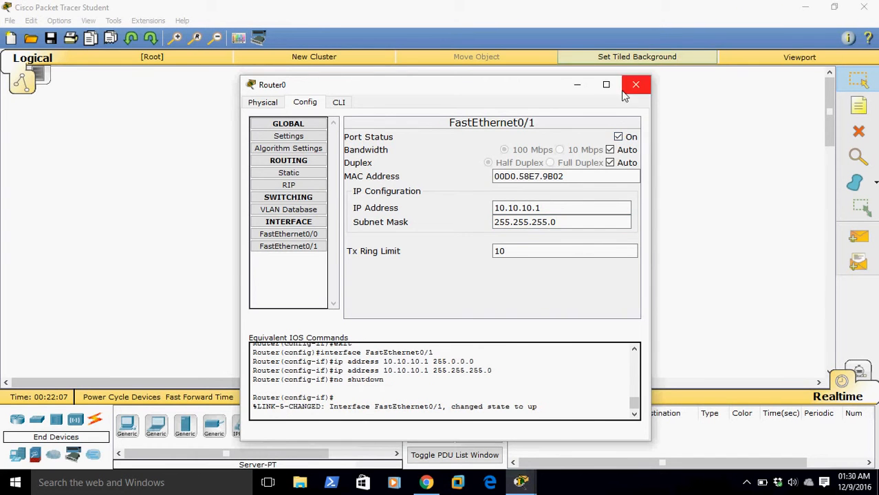
click(636, 84)
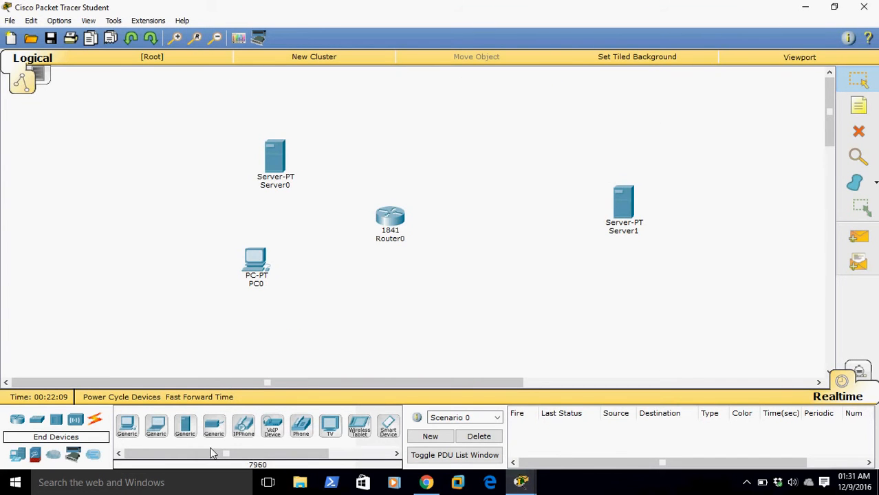
Place a 2950-24 switch beside the router, on the side where PC0 and Server0 stand
click(17, 420)
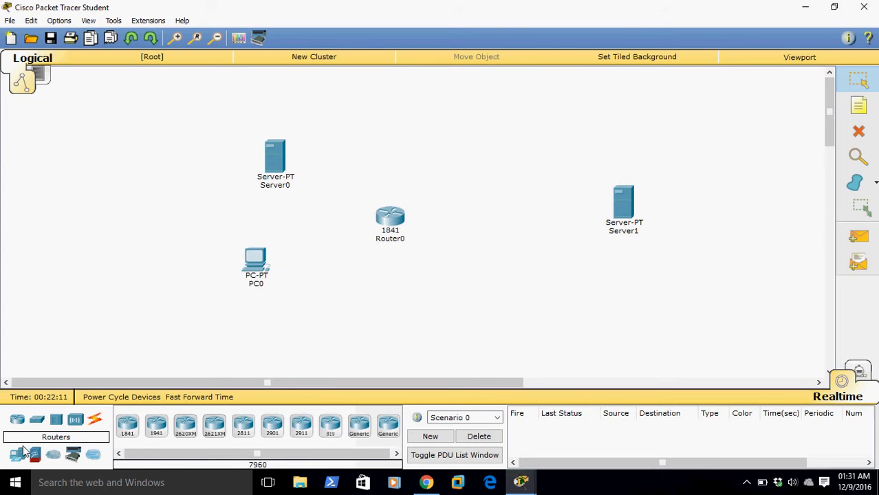
click(98, 423)
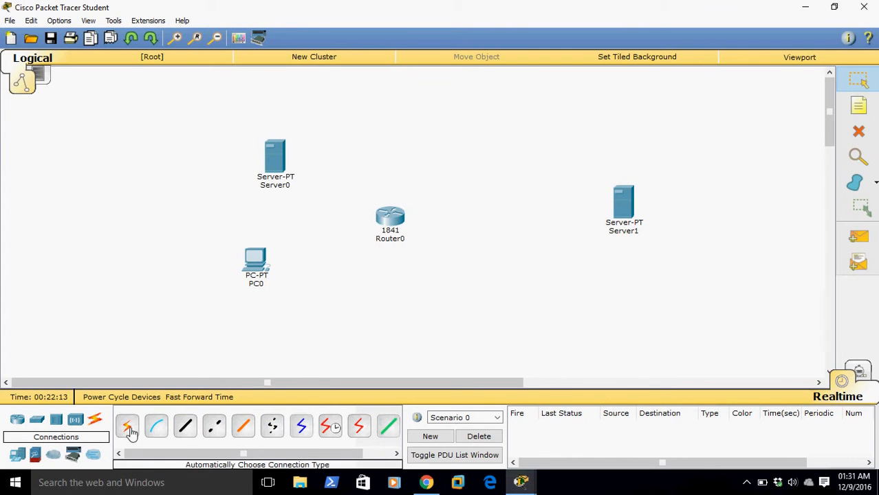
click(185, 427)
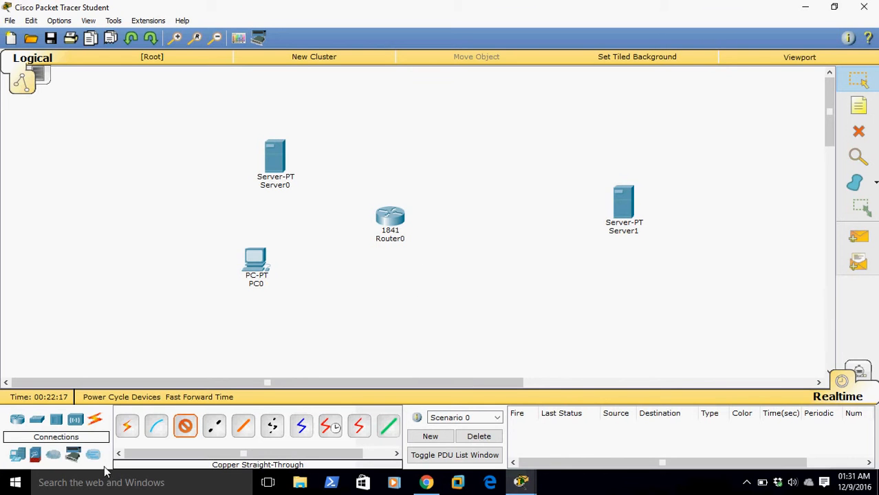
click(40, 421)
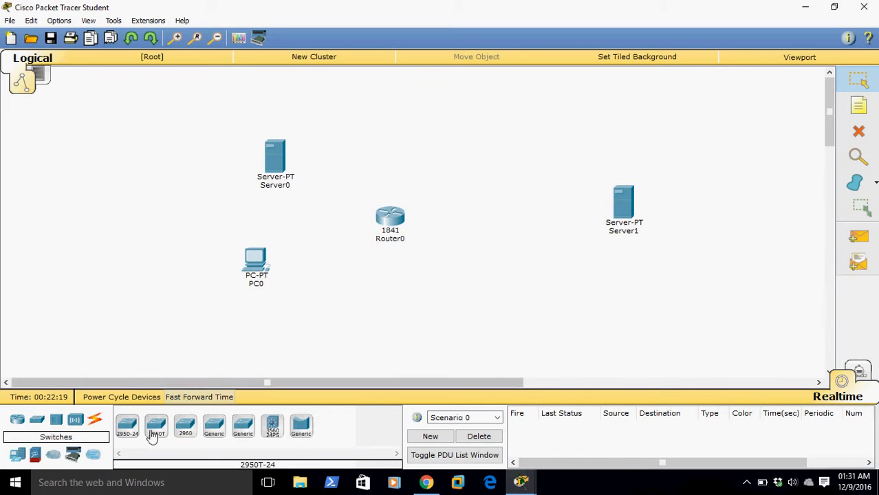
drag(134, 431, 333, 229)
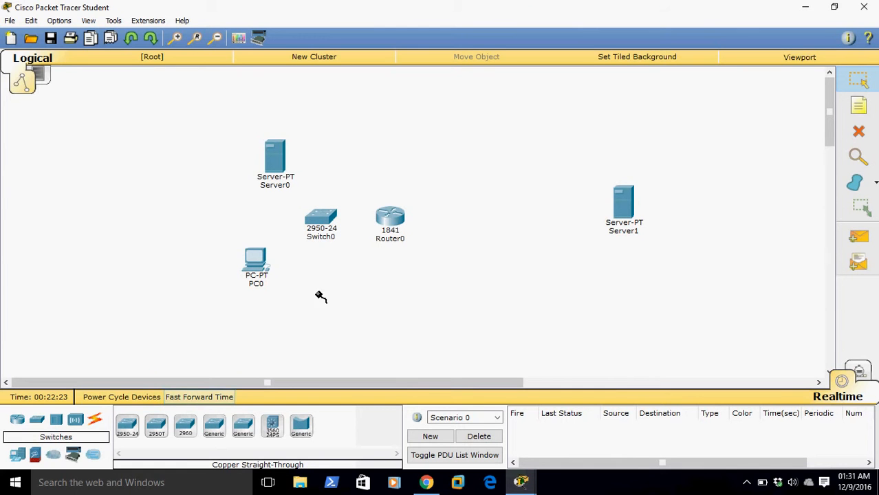
Connect the router's FastEthernet0/0 to Server1 with a copper straight-through cable
click(396, 219)
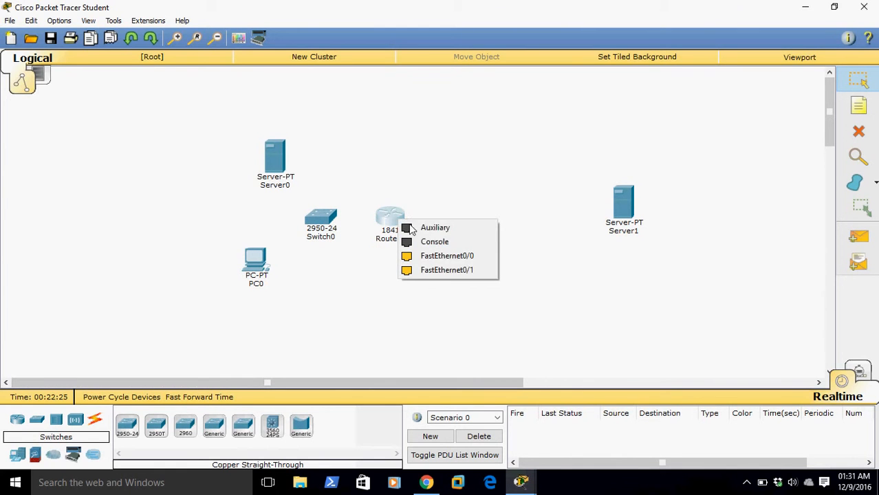
click(418, 256)
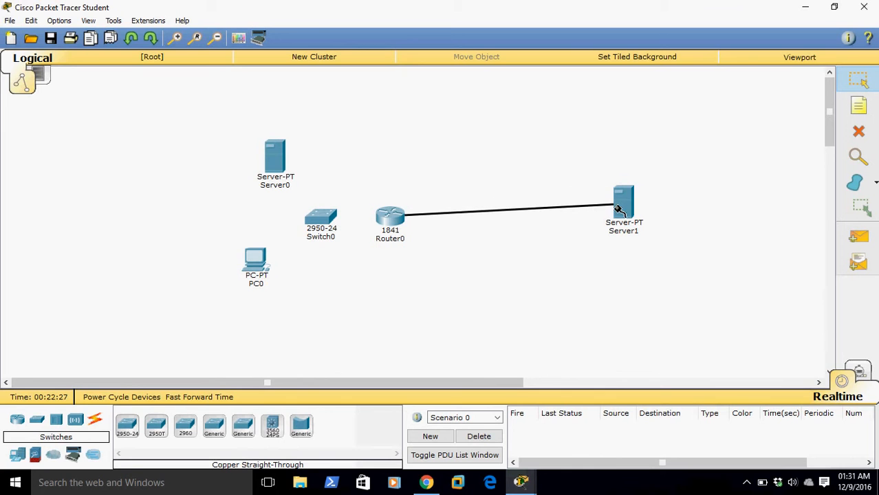
click(623, 210)
click(638, 212)
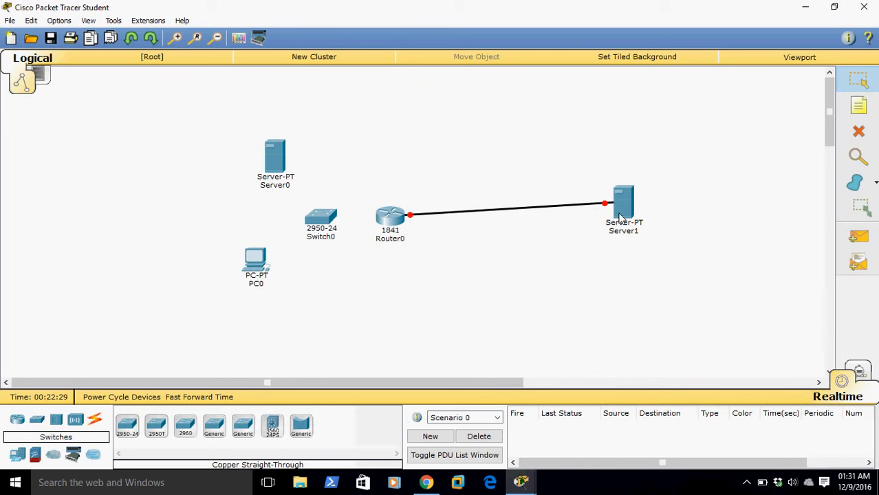
Connect the 1841 router to the 2950-24 switch with a copper straight-through cable
click(95, 423)
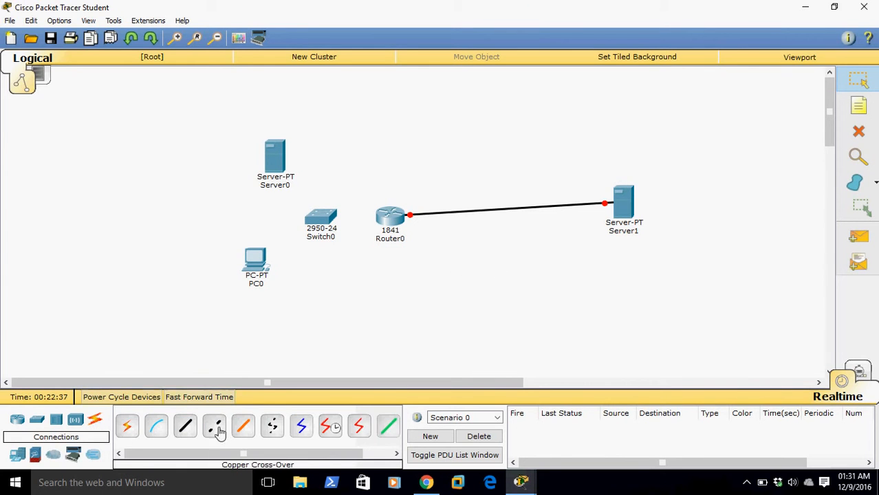
click(185, 426)
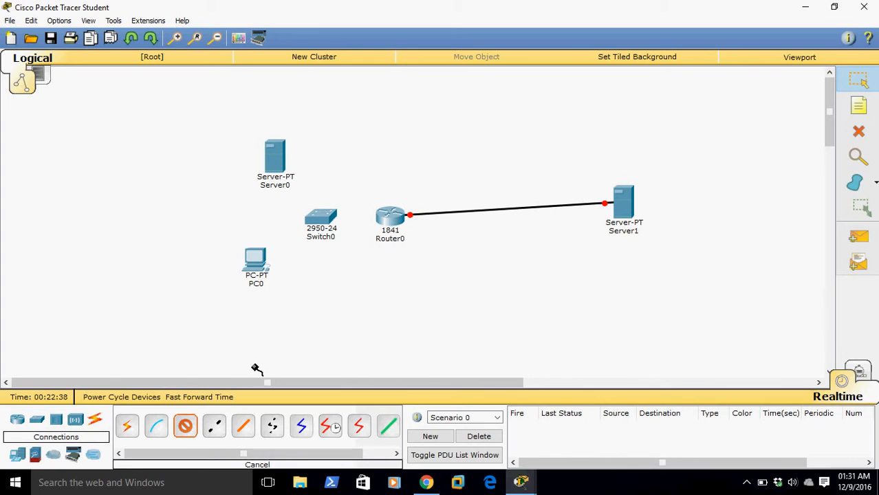
click(380, 224)
click(416, 255)
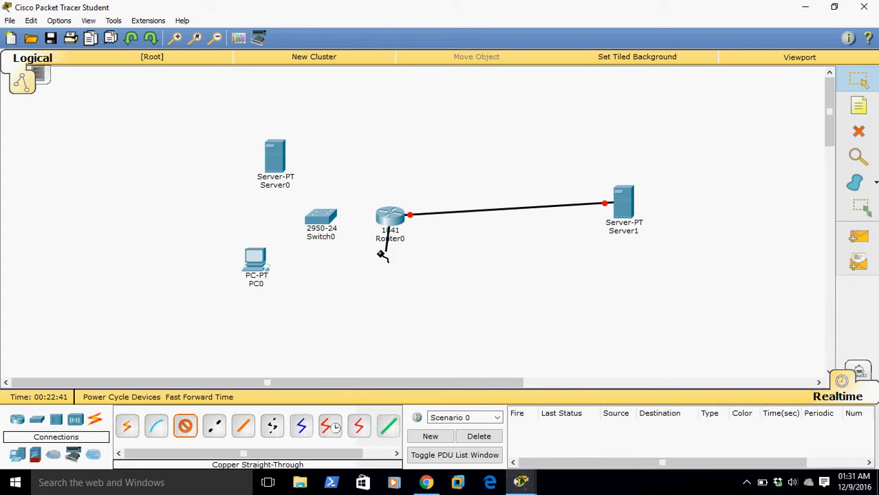
click(326, 221)
click(343, 22)
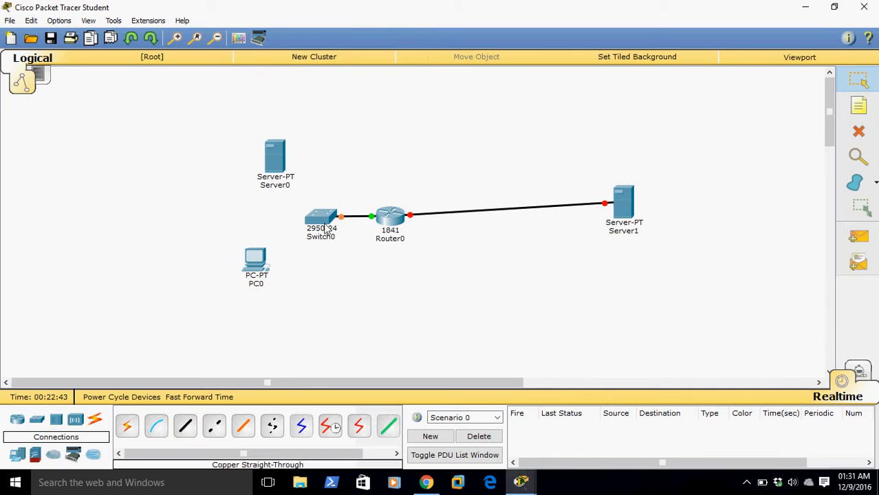
Connect Switch0's FastEthernet0/2 to Server0 with a copper straight-through cable
click(186, 427)
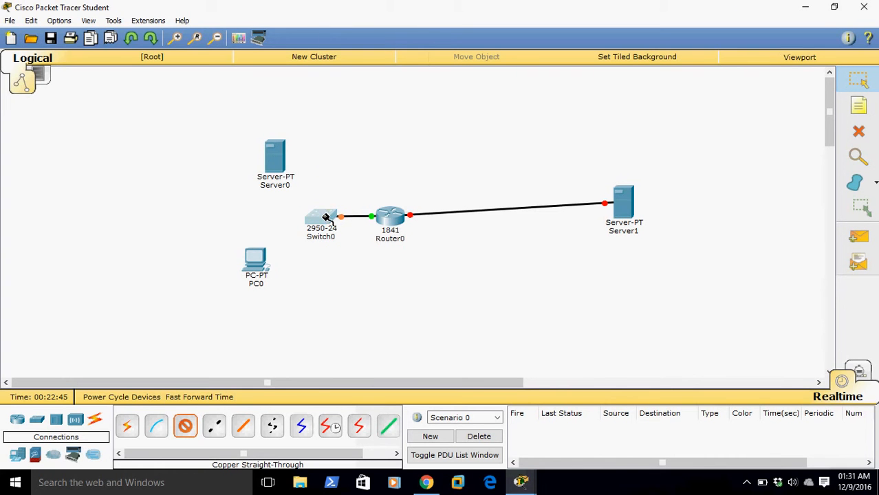
click(327, 219)
click(352, 24)
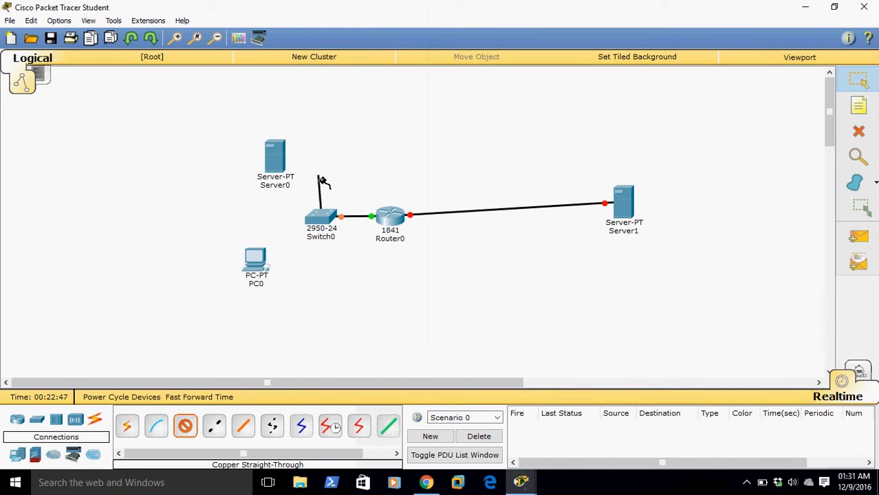
click(275, 163)
click(303, 169)
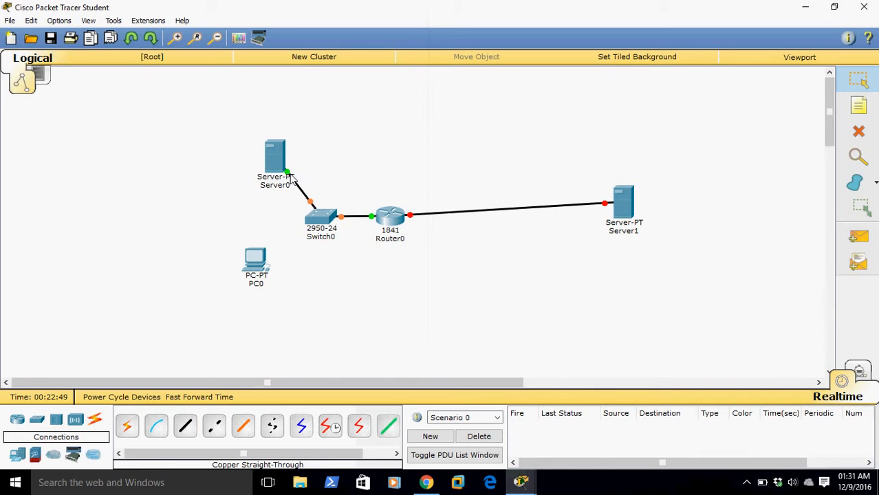
Connect Switch0's FastEthernet0/15 to PC0's FastEthernet0 with a copper straight-through cable
click(186, 427)
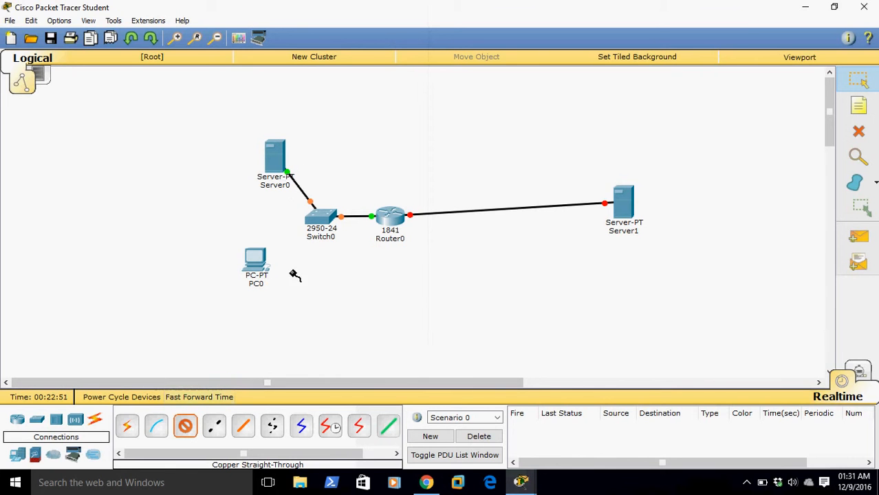
click(319, 222)
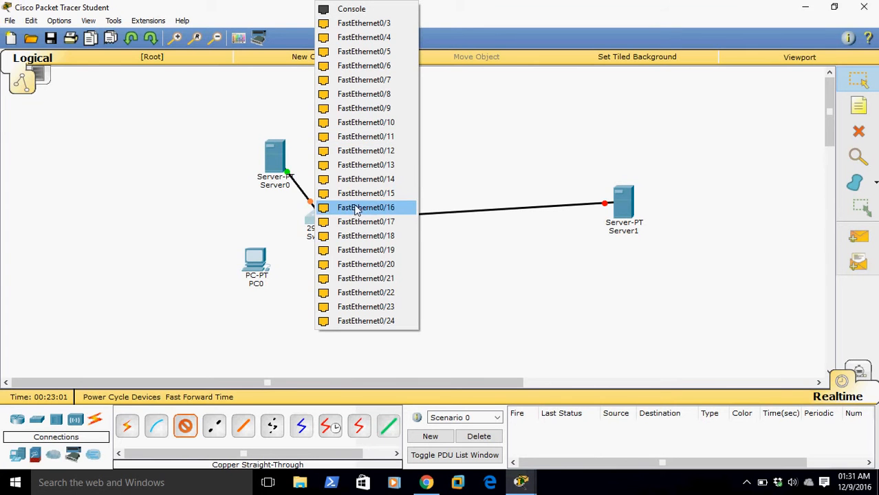
click(372, 193)
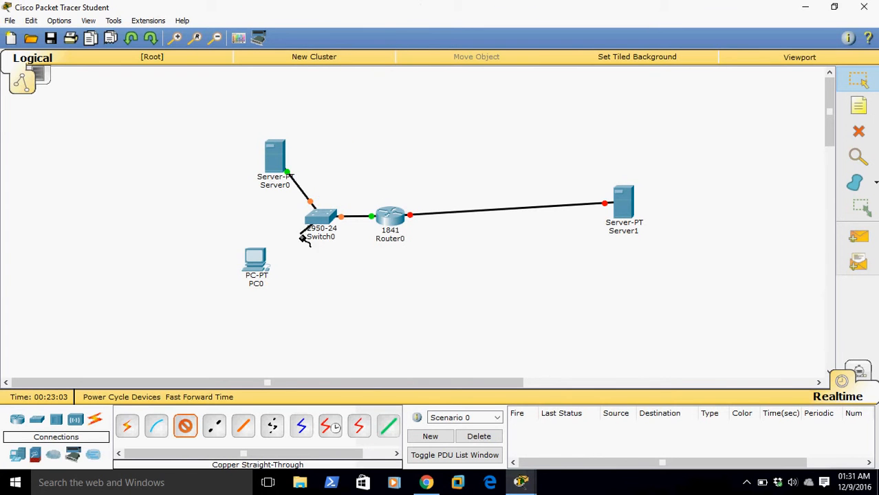
click(261, 268)
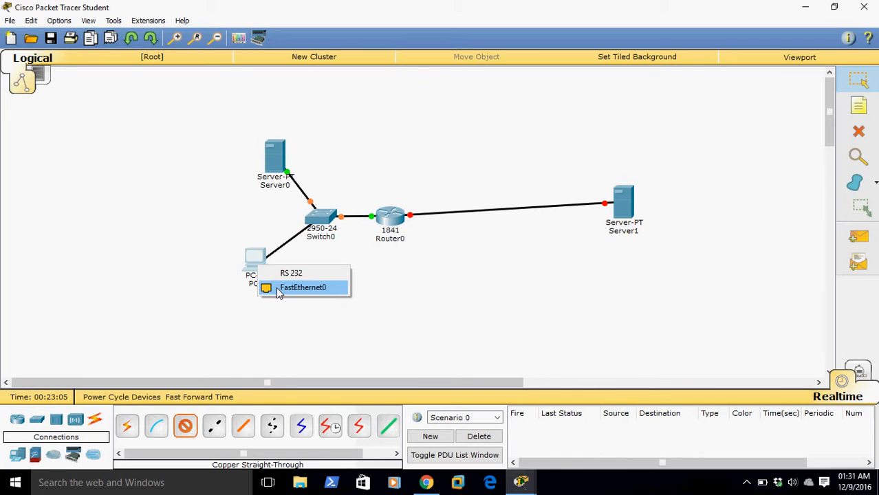
click(276, 287)
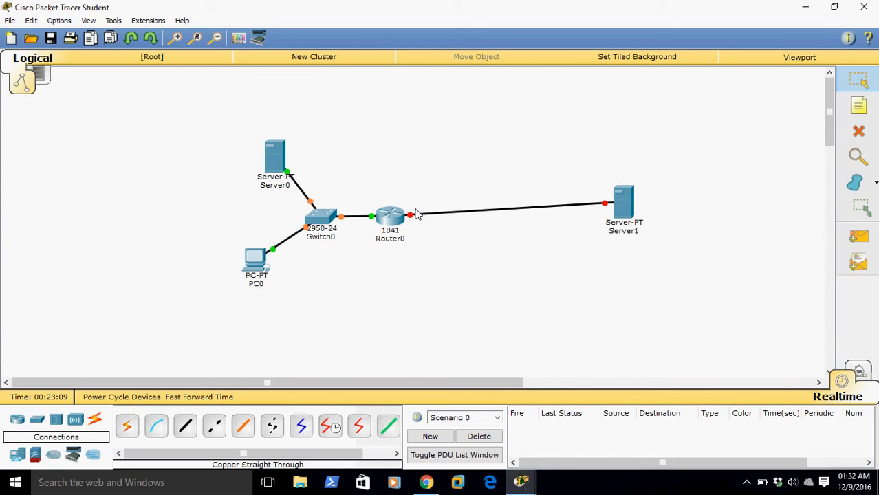
Delete the cable between the 1841 router and Server1
mouse_move(433, 214)
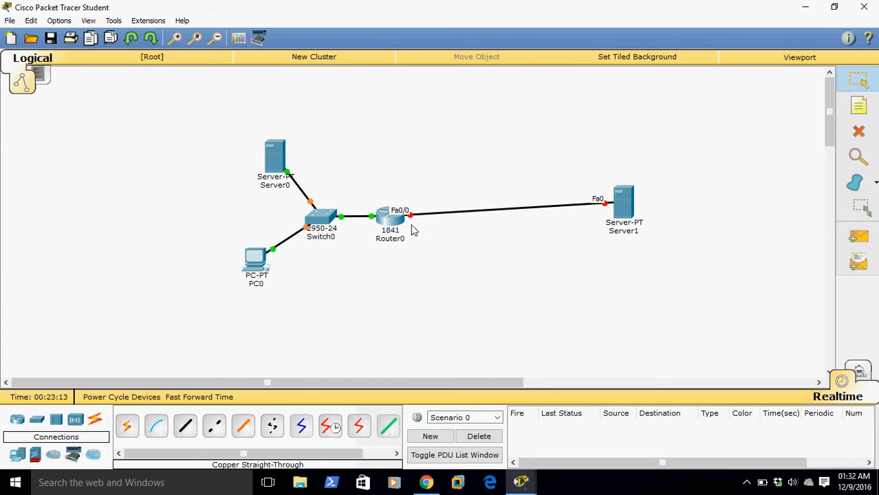
click(859, 133)
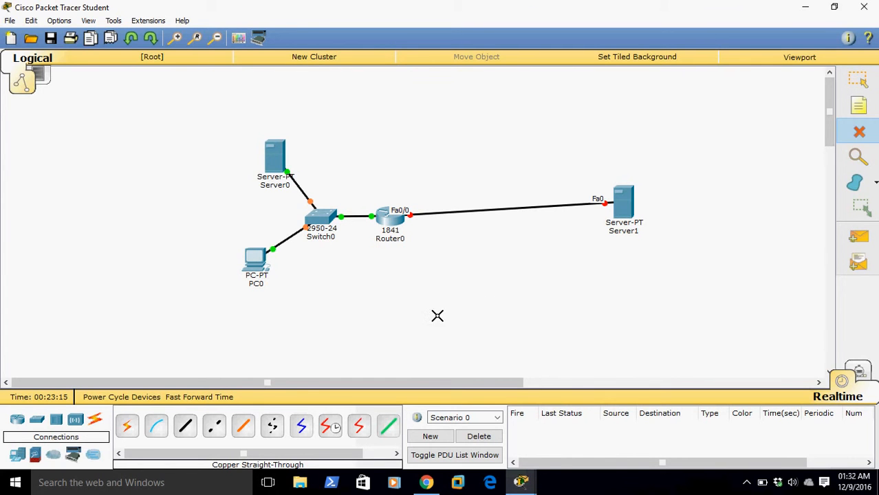
click(484, 212)
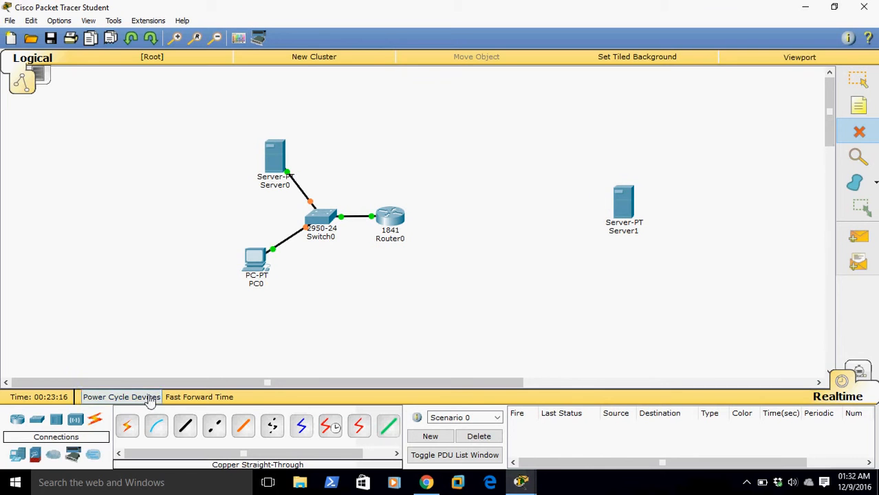
Place a second 2950-24 switch between the 1841 router and Server1
click(41, 425)
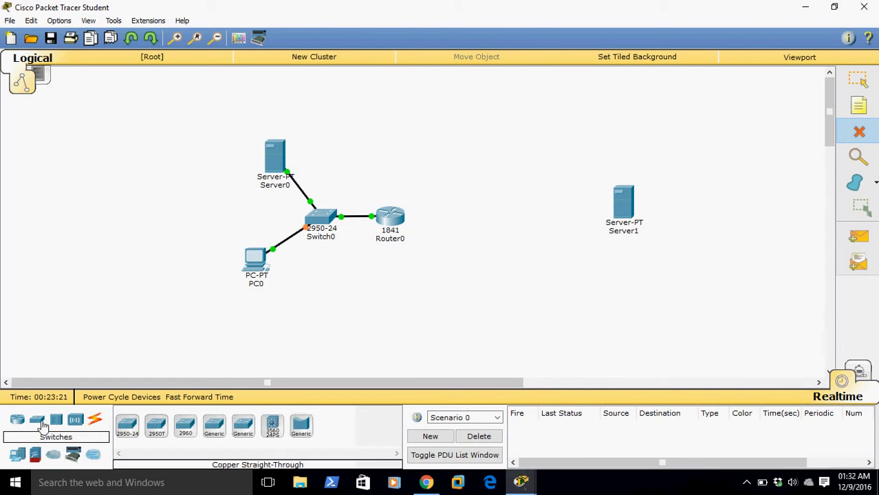
click(858, 79)
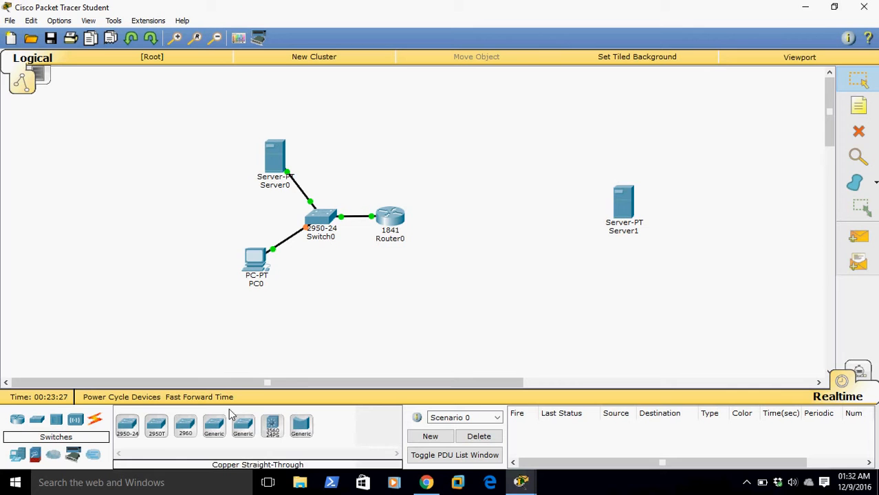
drag(138, 430, 490, 219)
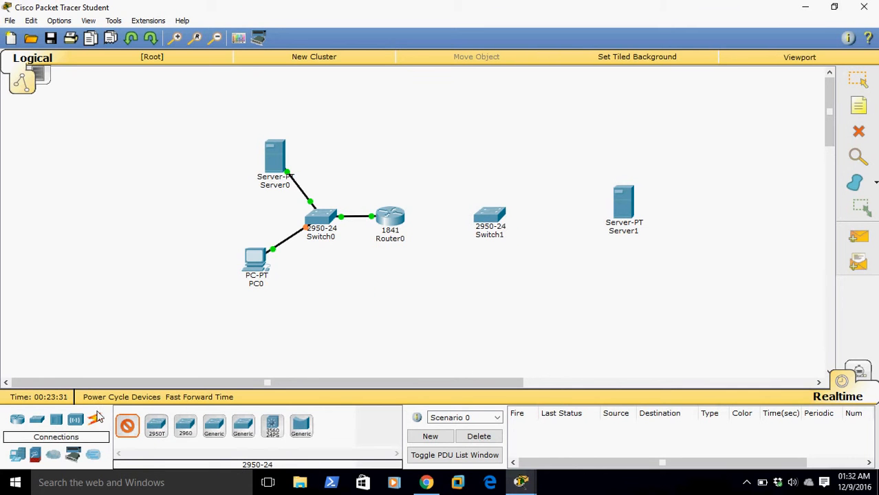
Connect Switch1's FastEthernet0/1 to Server1 with a copper straight-through cable
click(97, 421)
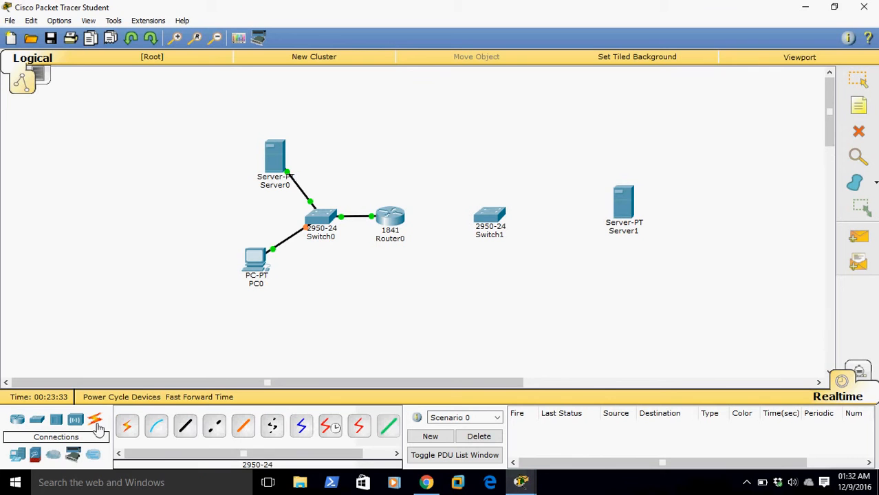
click(187, 427)
click(489, 217)
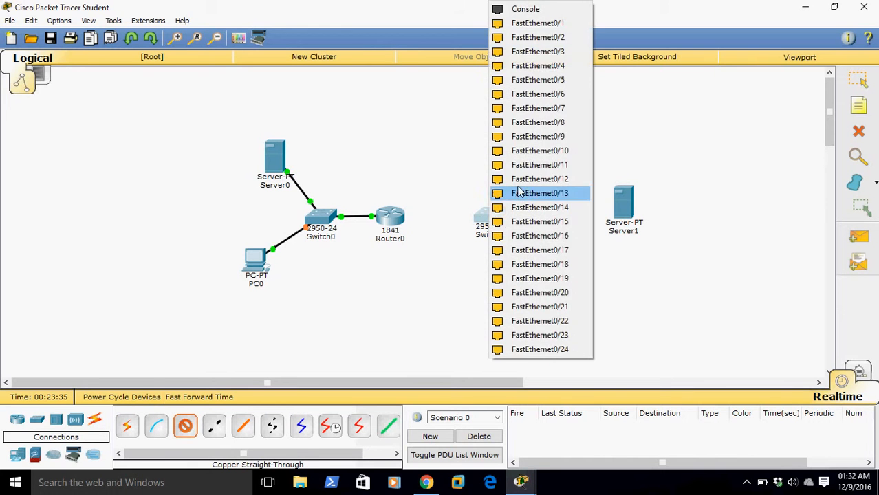
click(538, 22)
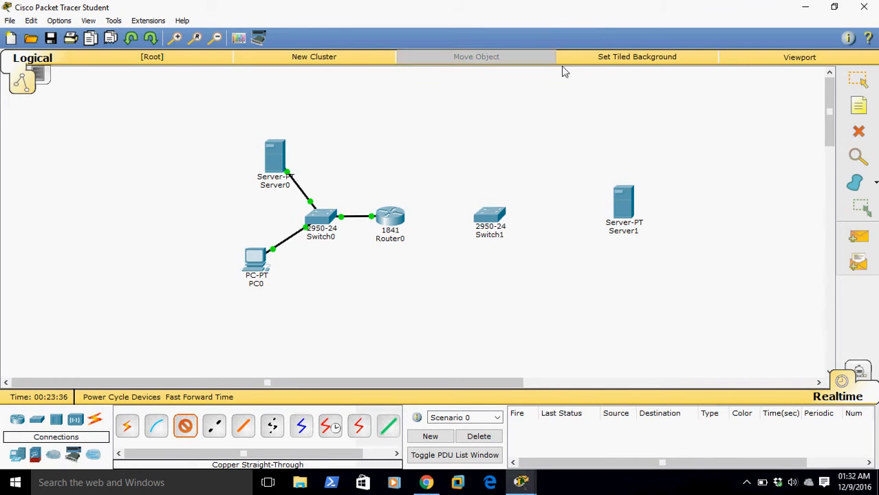
click(625, 206)
click(646, 209)
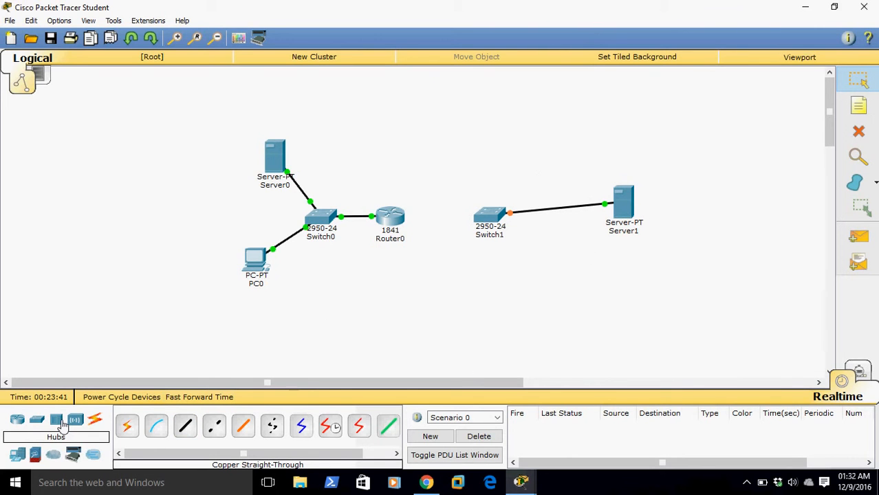
Connect Switch1's FastEthernet0/2 to the 1841 router's free FastEthernet0/0 with a copper straight-through cable
click(185, 426)
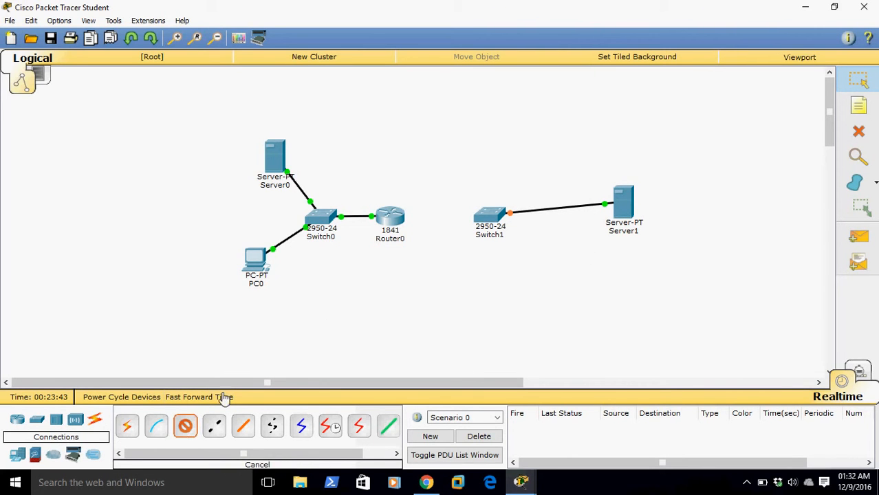
click(486, 217)
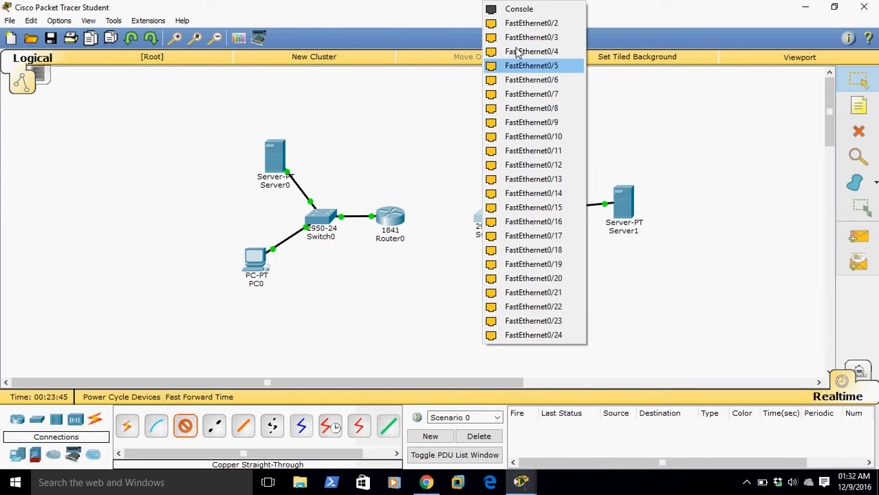
click(520, 25)
click(393, 216)
click(428, 253)
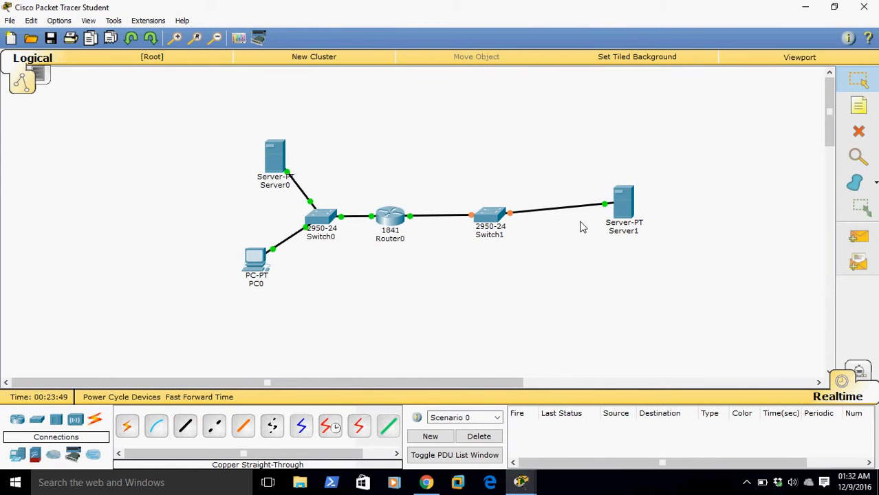
Set Server1's display name to External and close its settings
click(623, 204)
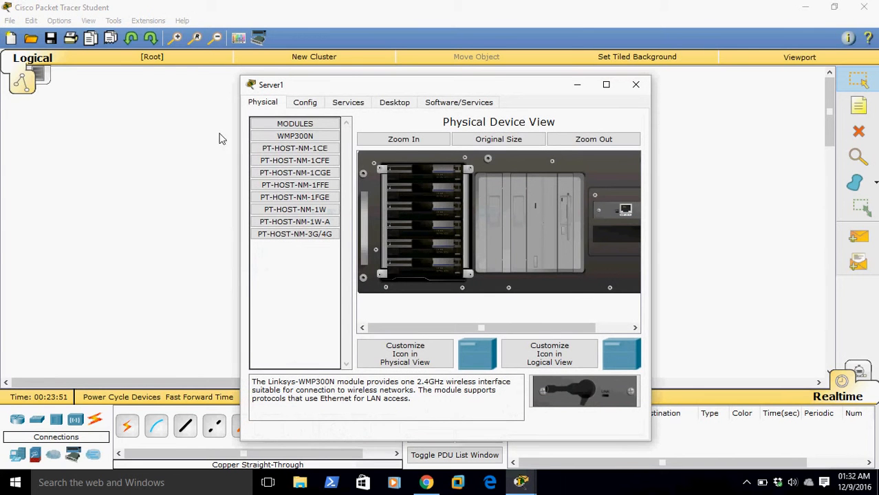
click(318, 102)
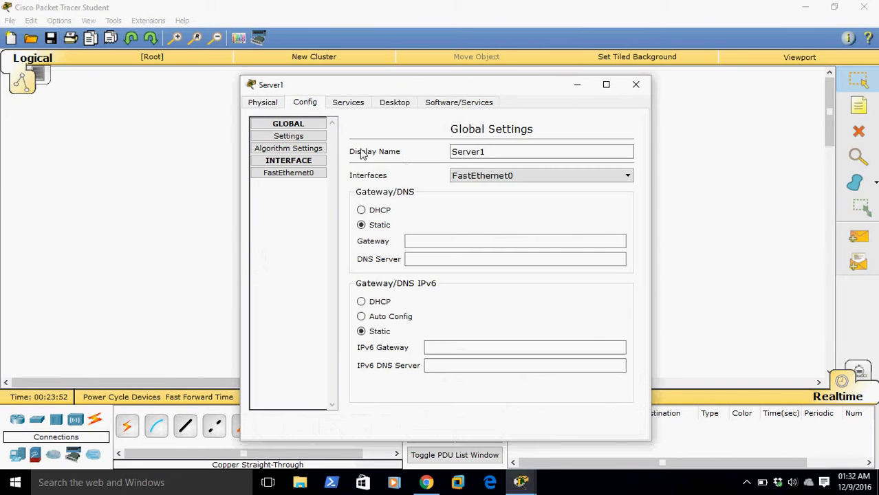
double_click(470, 154)
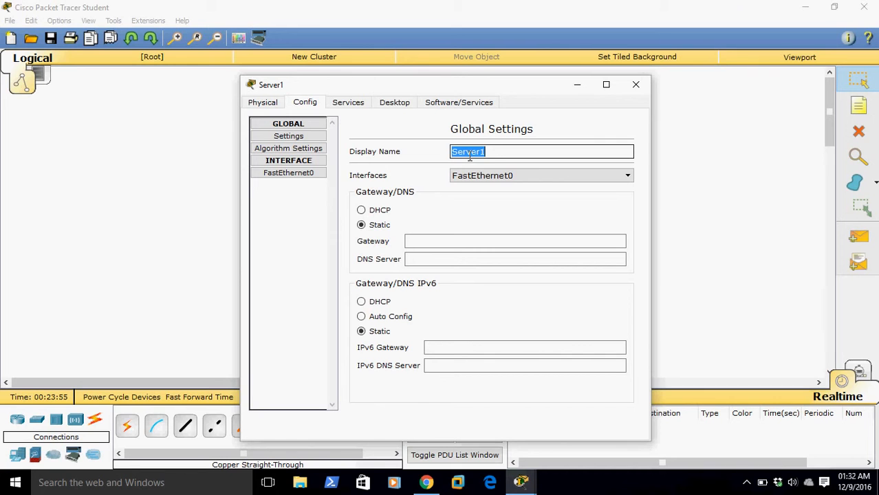
text(Exter)
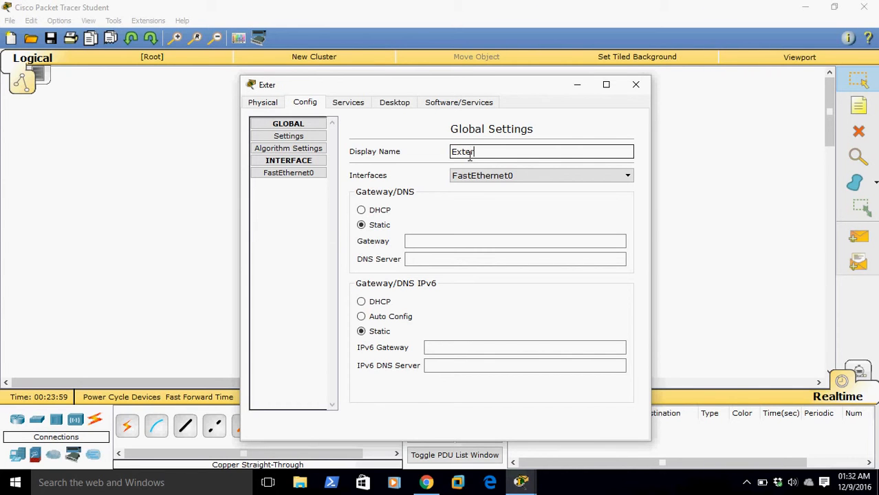
text(nal;)
click(700, 173)
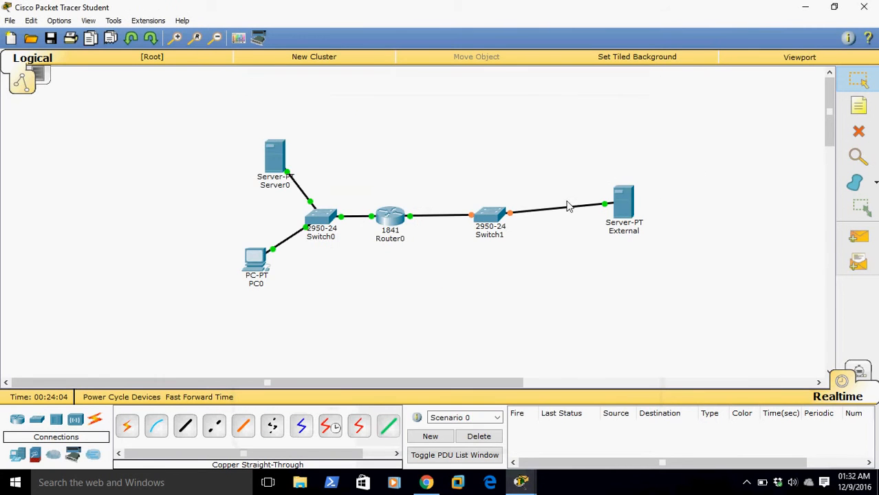
Set Server0's display name to Inc Server and close its settings
click(273, 158)
click(307, 101)
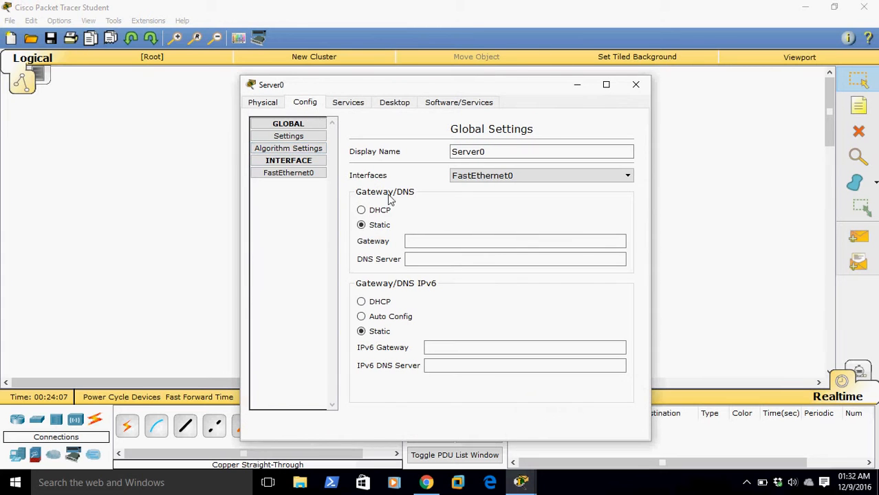
double_click(494, 157)
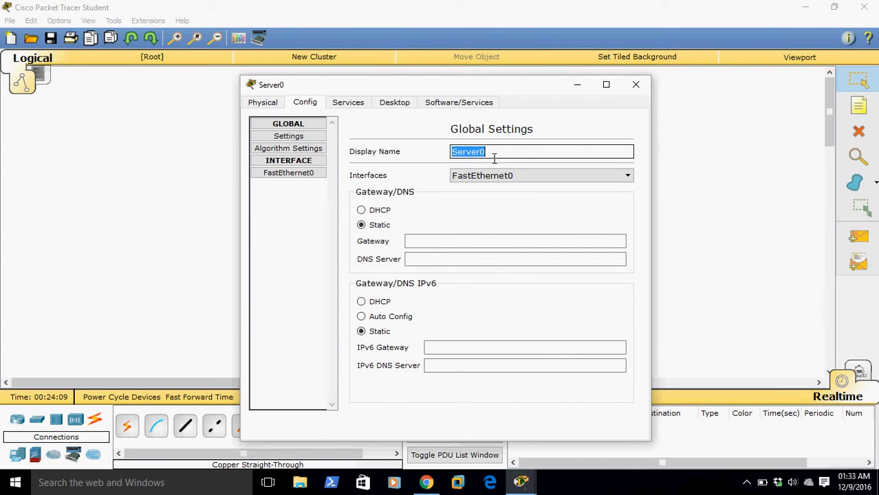
text(Inc Ser)
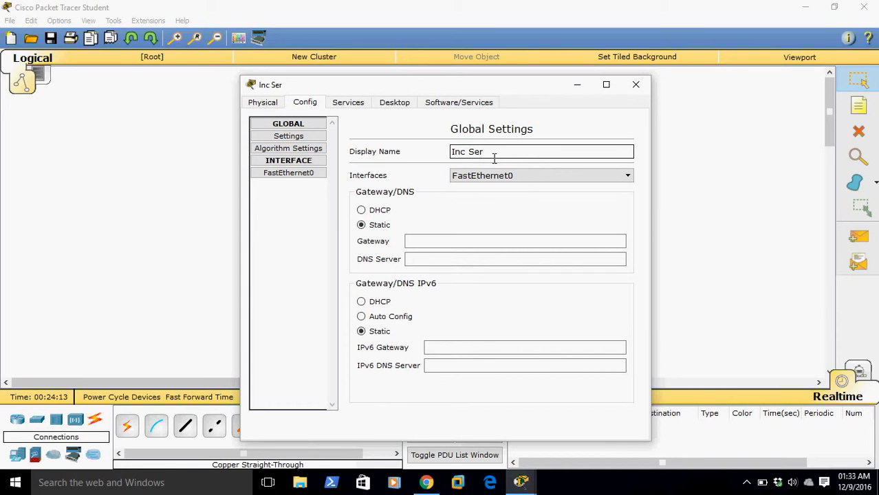
text(ver)
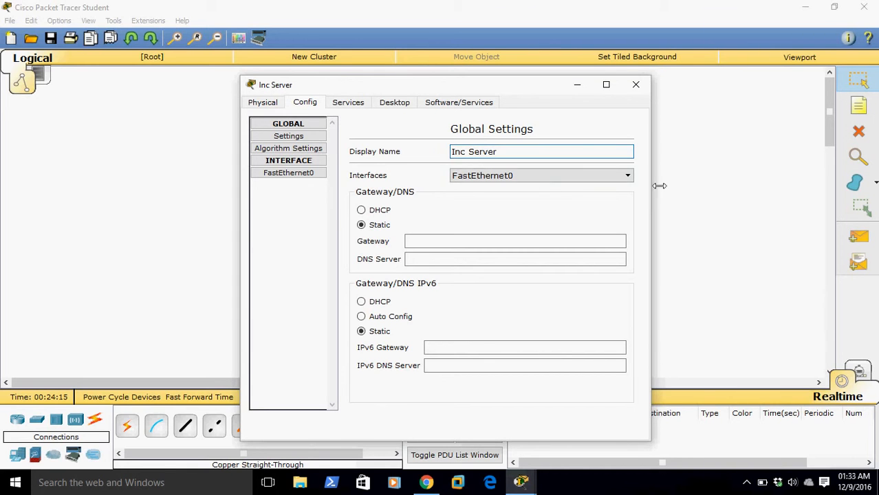
click(635, 84)
Set PC0's display name to Employee and close its settings
click(260, 267)
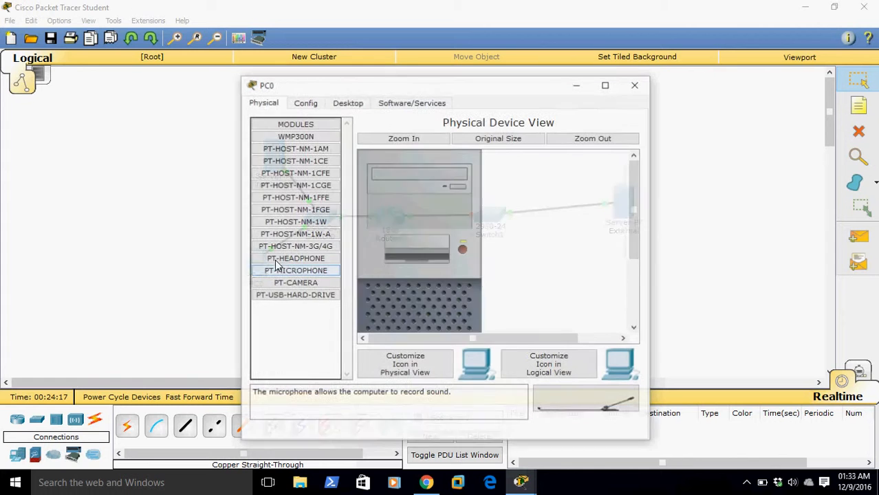
click(355, 104)
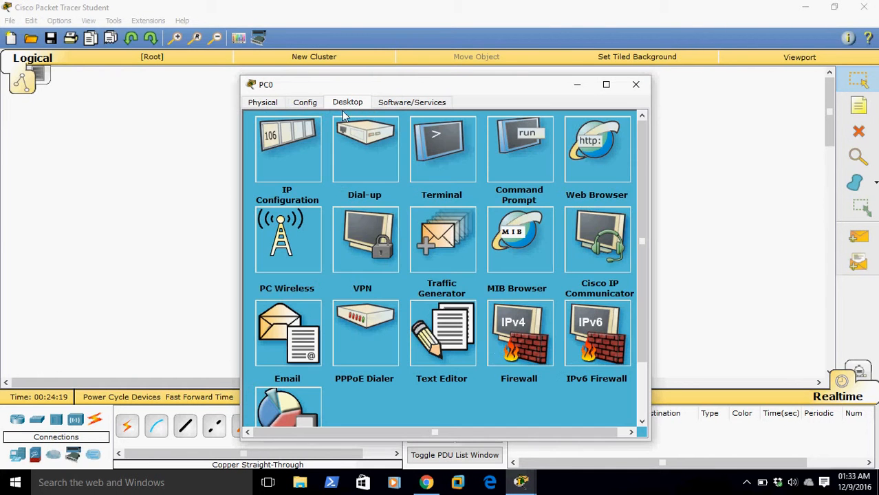
click(262, 103)
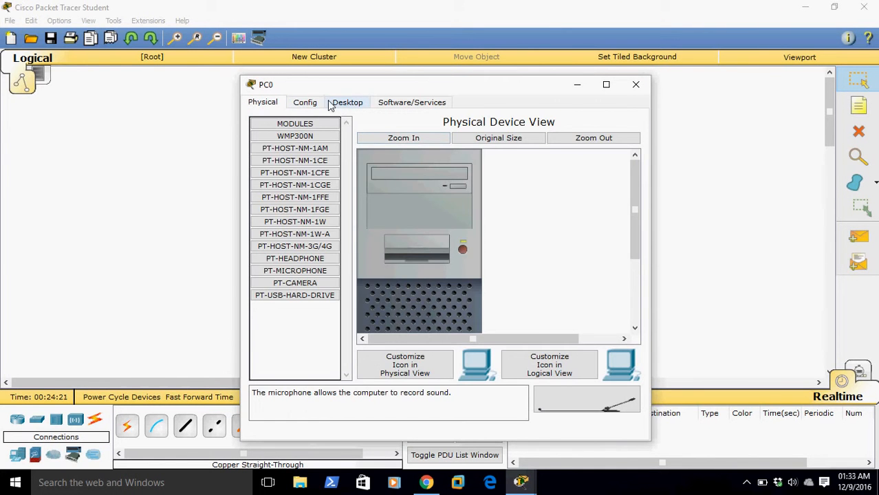
click(311, 107)
double_click(431, 148)
text(Emp)
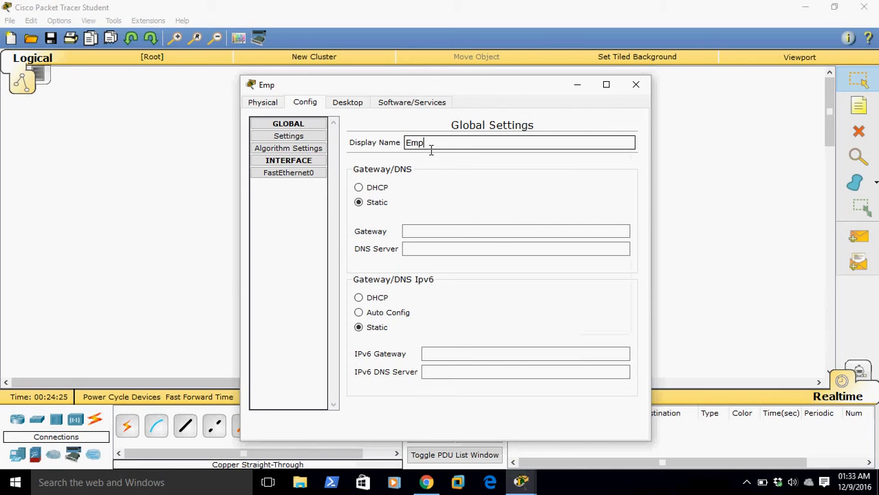
text(loyee)
click(683, 161)
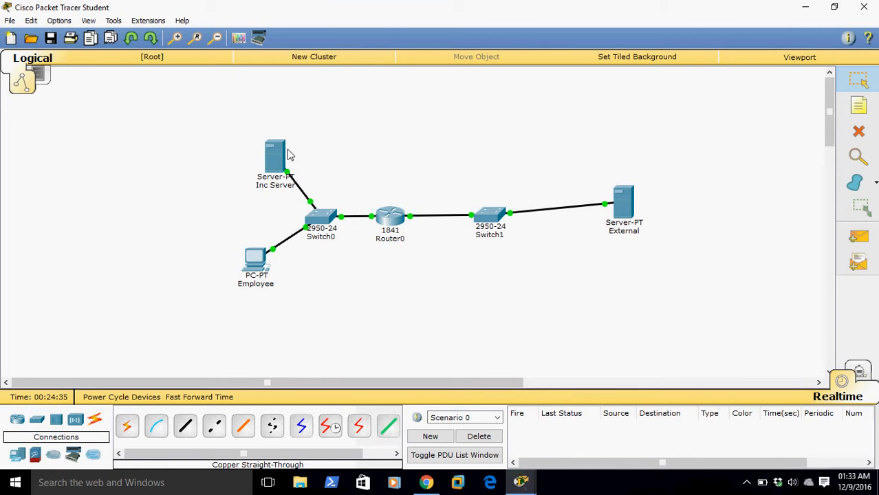
click(258, 262)
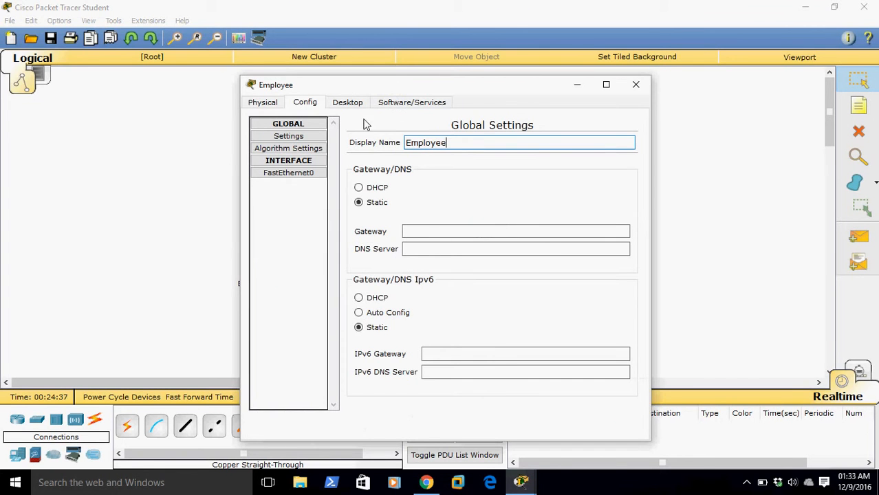
click(350, 103)
click(300, 159)
click(383, 177)
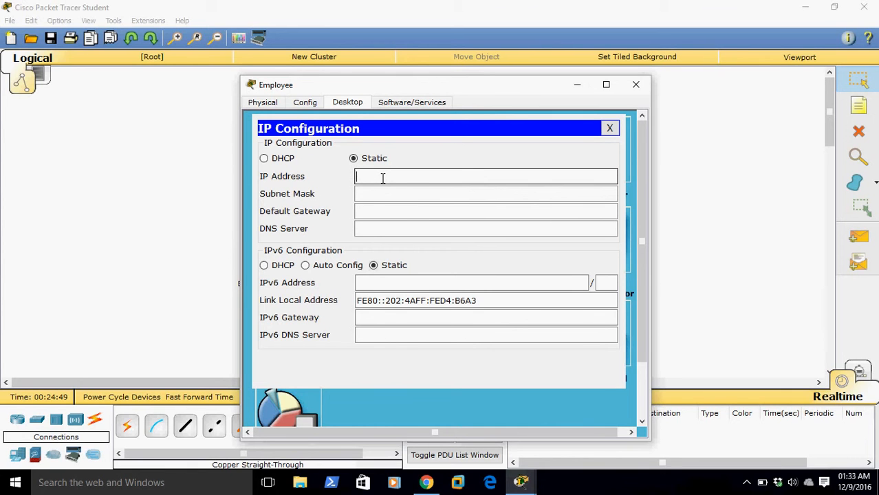
click(636, 85)
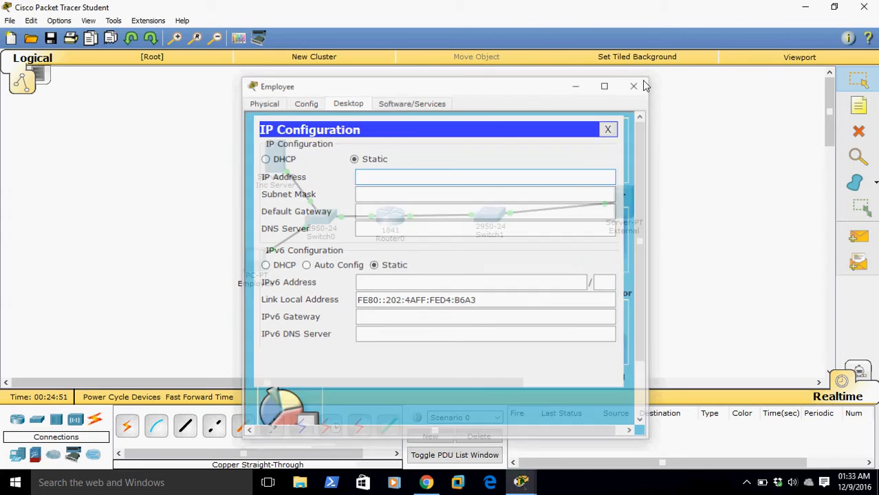
Set Inc Server's static IP address to 10.10.10.2 on FastEthernet0
click(274, 156)
click(345, 103)
click(396, 105)
click(307, 150)
click(386, 206)
text(10.10.10.2)
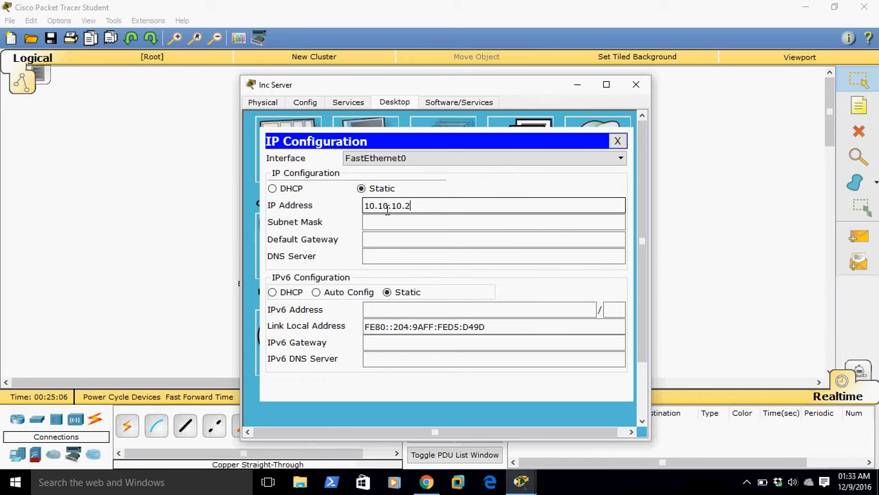
Set Inc Server's subnet mask to 255.255.255.0
click(382, 222)
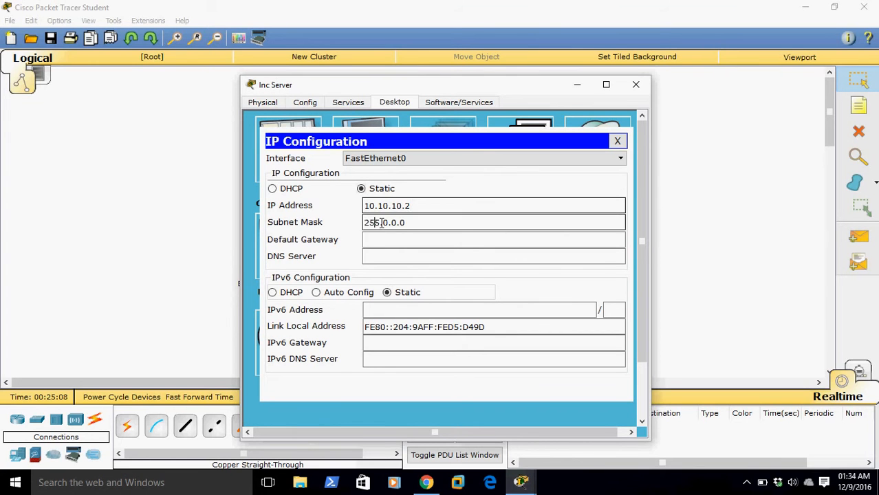
drag(412, 224, 367, 234)
text(255.2)
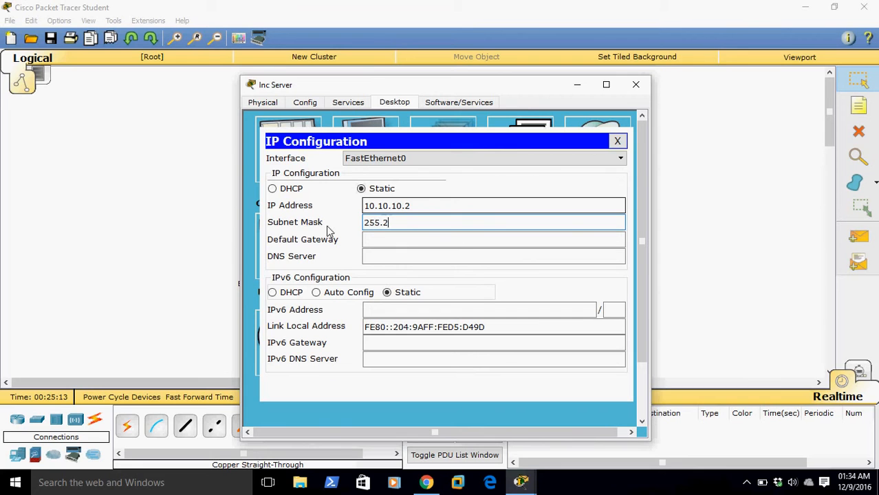
text(55.255.25)
key(BackSpace)
key(BackSpace)
text(0)
Set Inc Server's default gateway to 10.10.10.1 and close its settings
click(403, 245)
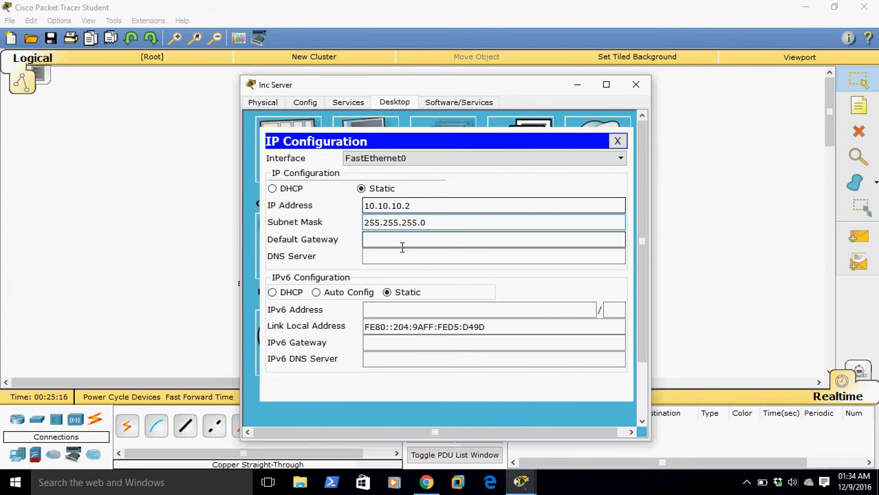
text(10.10.10.1)
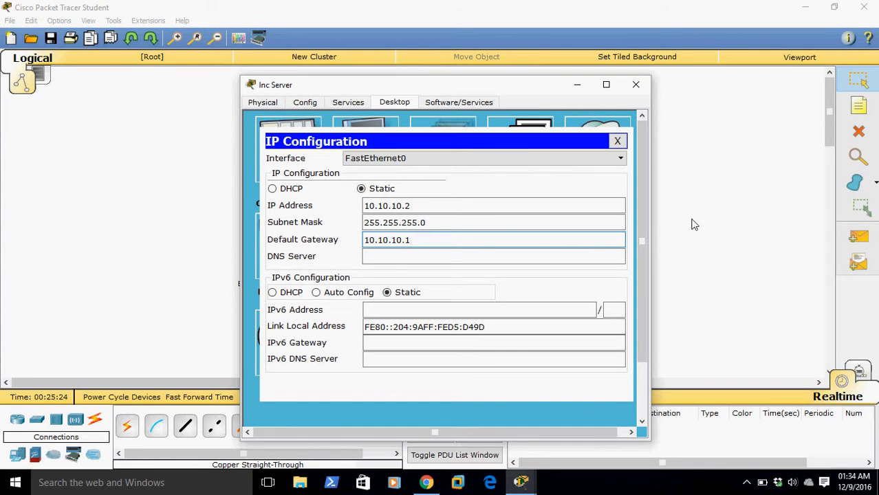
click(637, 88)
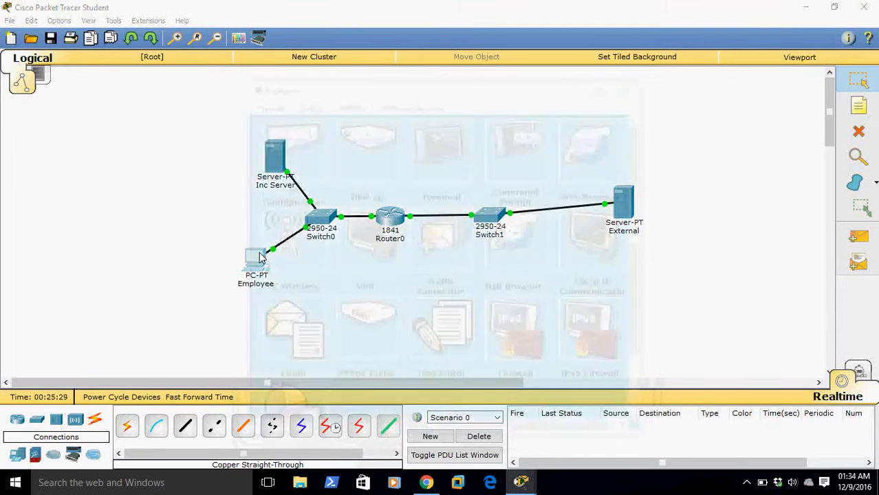
Set the Employee PC's static IP address to 10.10.10.35
click(259, 255)
click(296, 147)
click(404, 177)
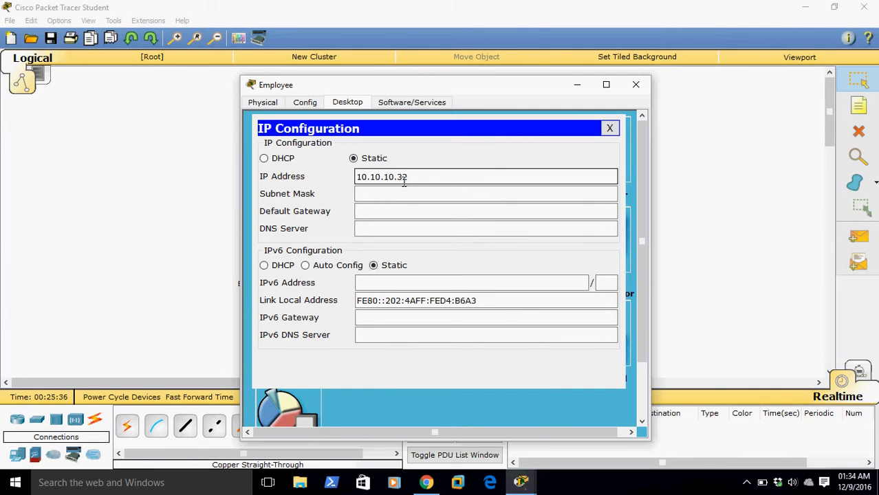
Set the Employee PC's subnet mask to 255.255.255.0
click(587, 198)
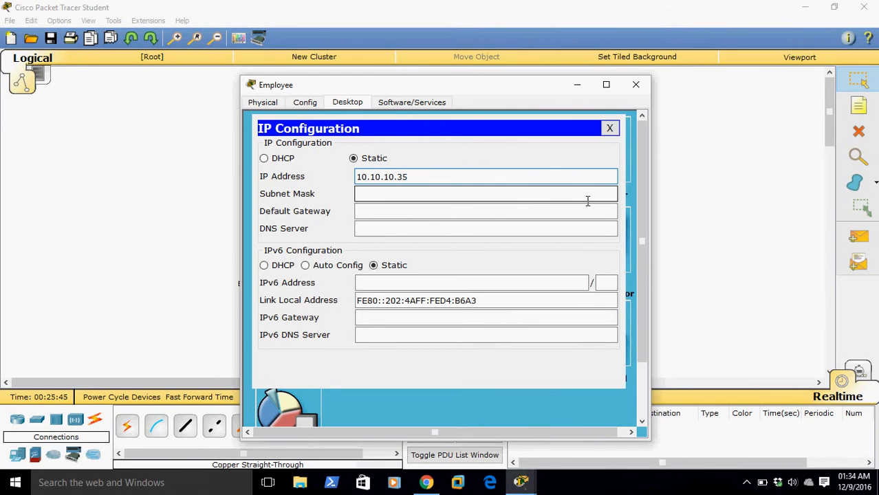
click(587, 198)
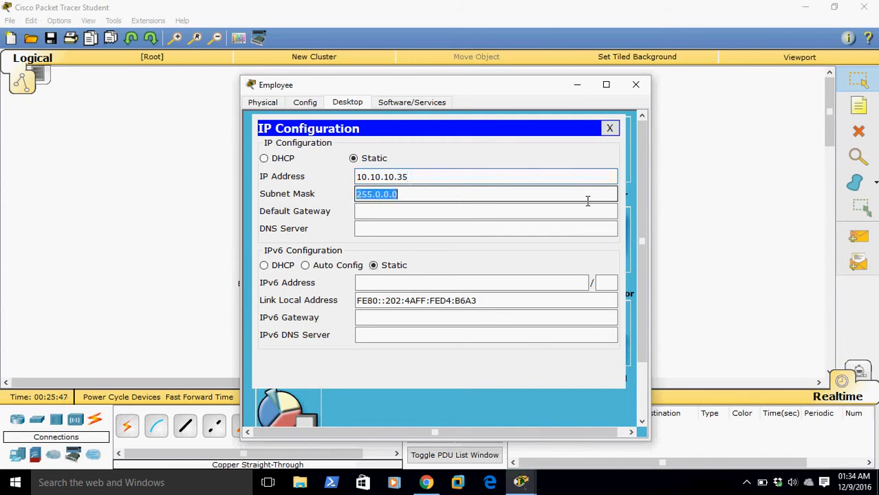
text(255.25)
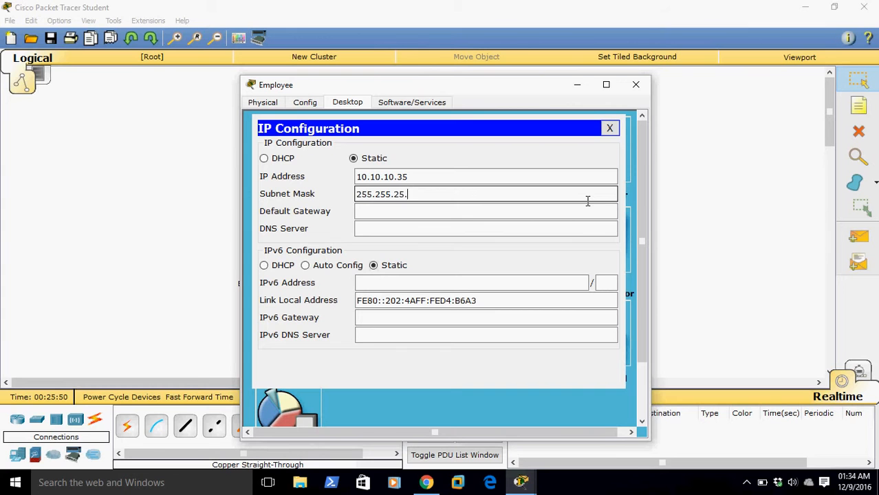
text(5.0)
Set the Employee PC's default gateway to 10.10.10.1, check it in the global settings and close the device window
key(Tab)
text(10.10.10)
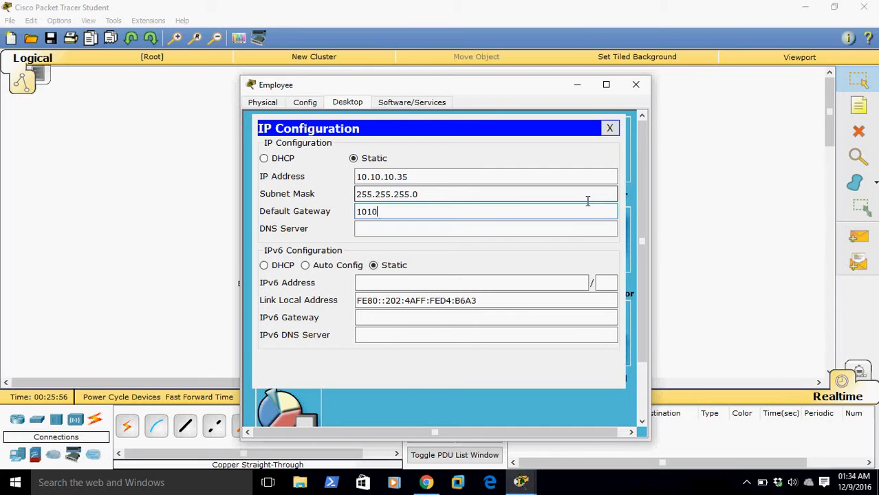
key(BackSpace)
key(BackSpace)
key(BackSpace)
key(BackSpace)
text(.10.10.1)
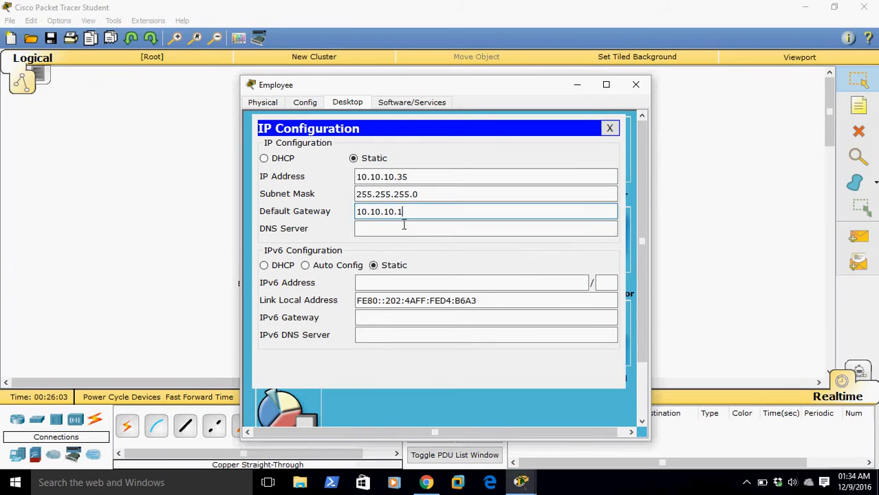
drag(402, 211, 364, 220)
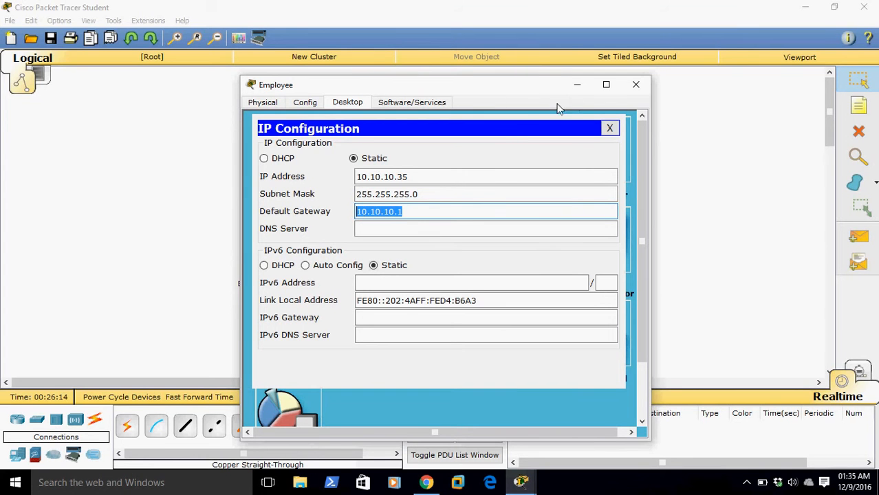
click(306, 105)
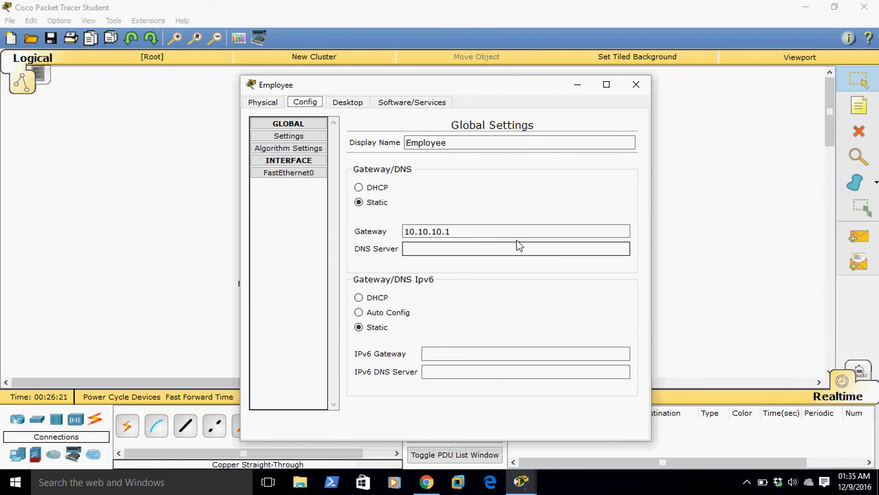
click(637, 85)
Give the External server the static IP address 192.168.10.5 with subnet mask 255.255.255.0
click(631, 204)
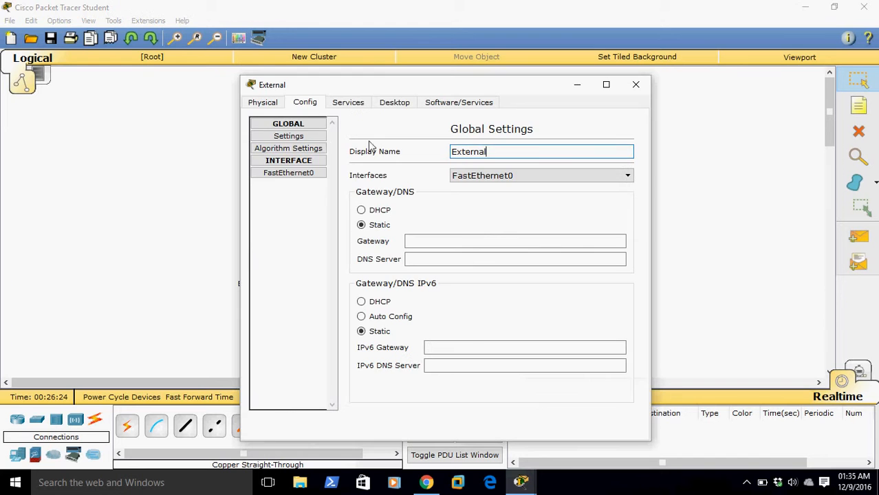
click(385, 105)
click(299, 148)
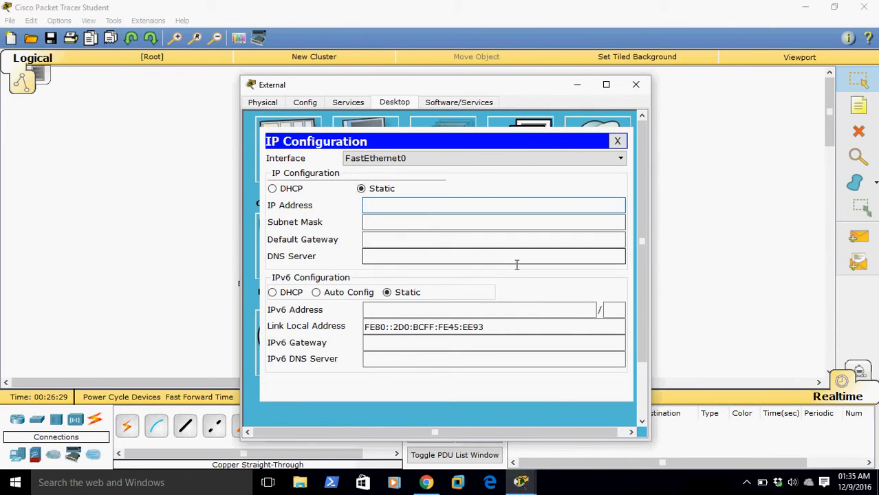
text(192.1)
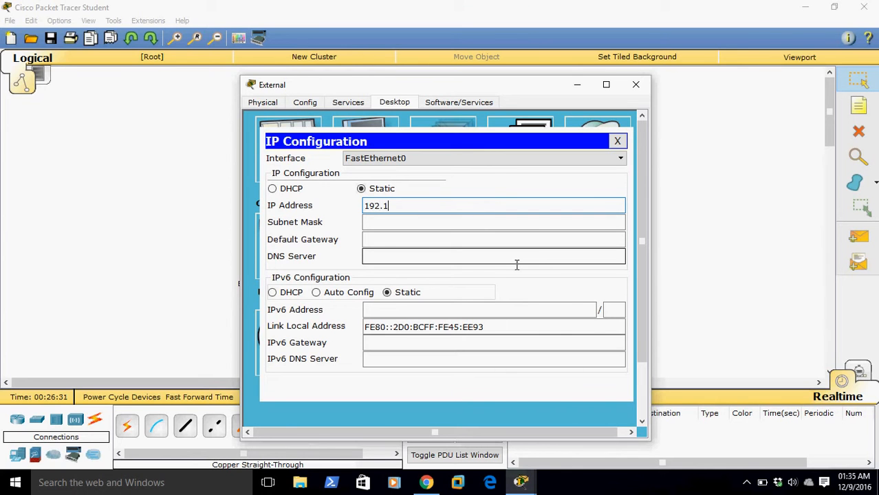
text(68.10.15)
click(472, 223)
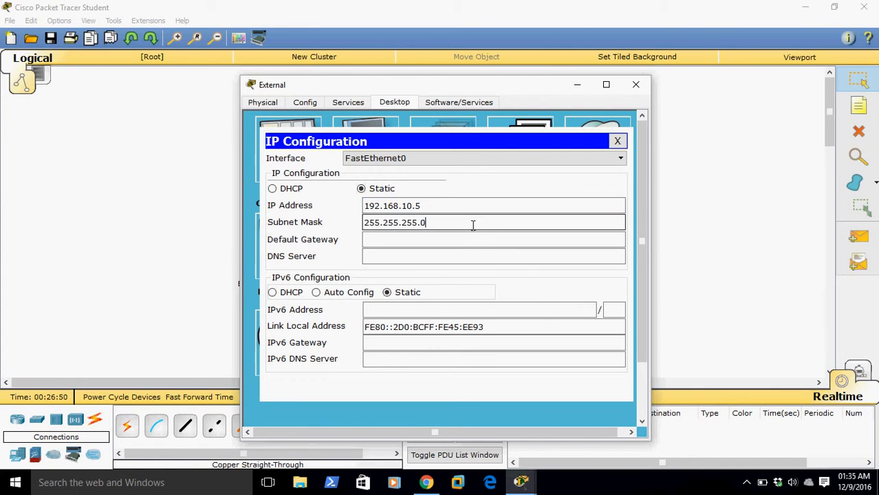
Enter the External server's default gateway on the 192.168.10 network and close its settings
click(471, 243)
text(192.167)
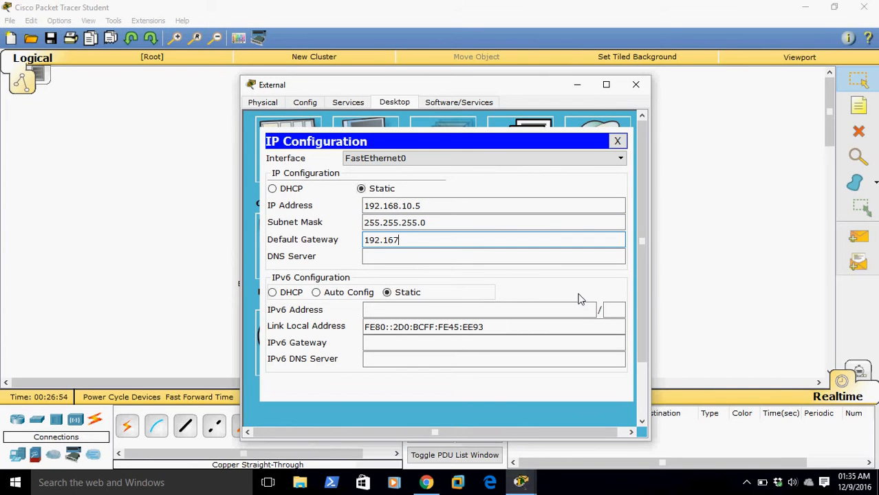
key(BackSpace)
text(8.10.1)
click(636, 84)
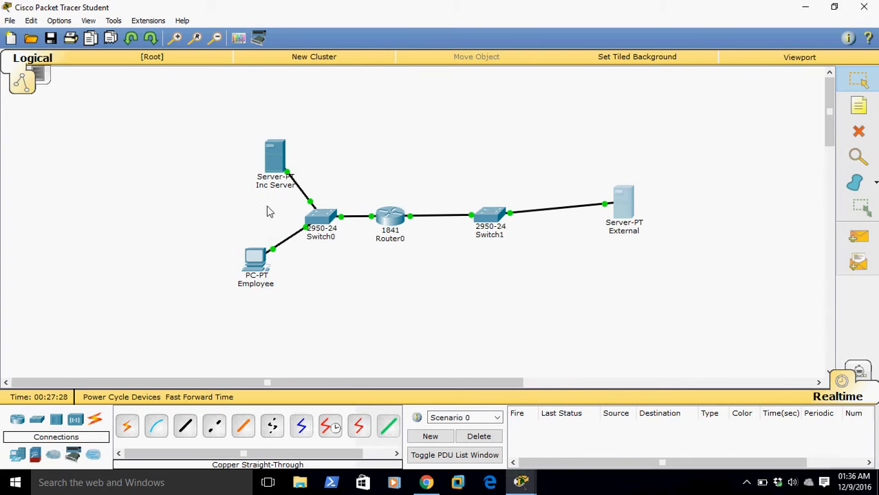
Open Router0's command line and leave interface configuration mode with the end command
click(403, 219)
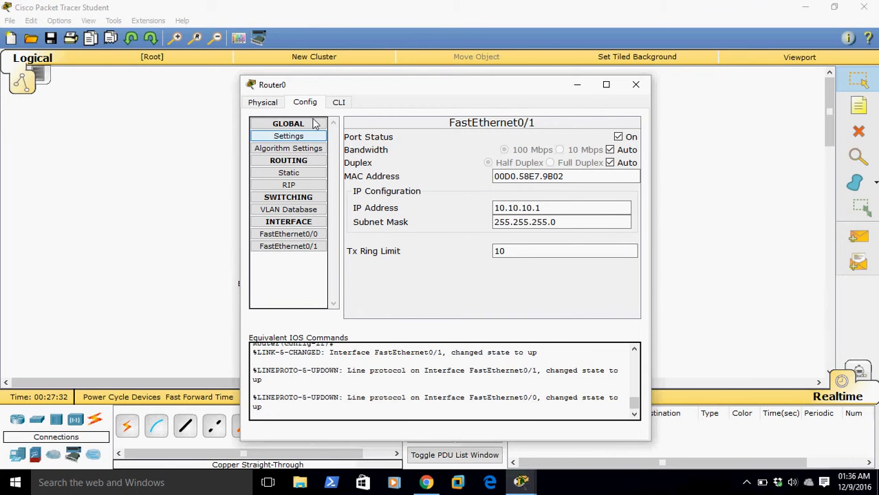
click(268, 103)
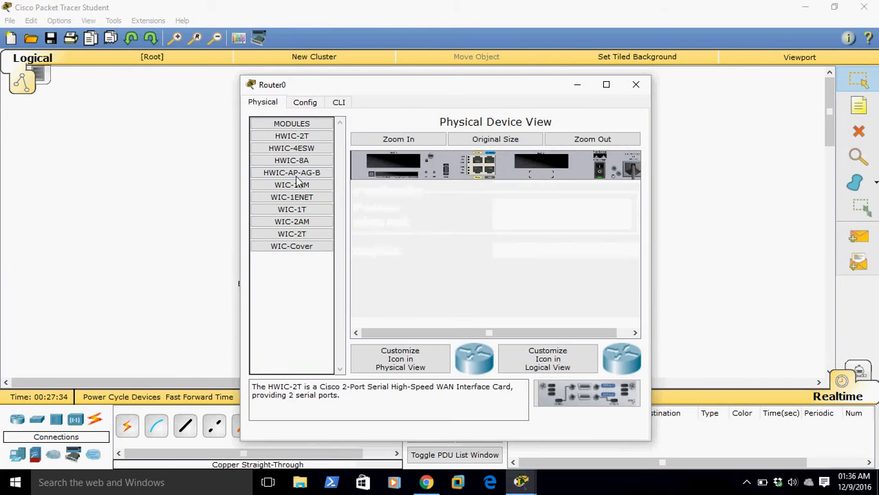
click(337, 104)
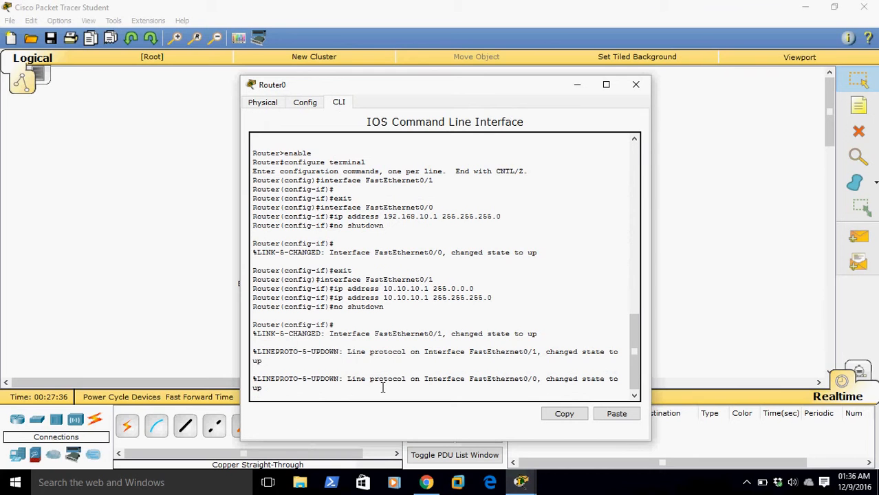
key(Return)
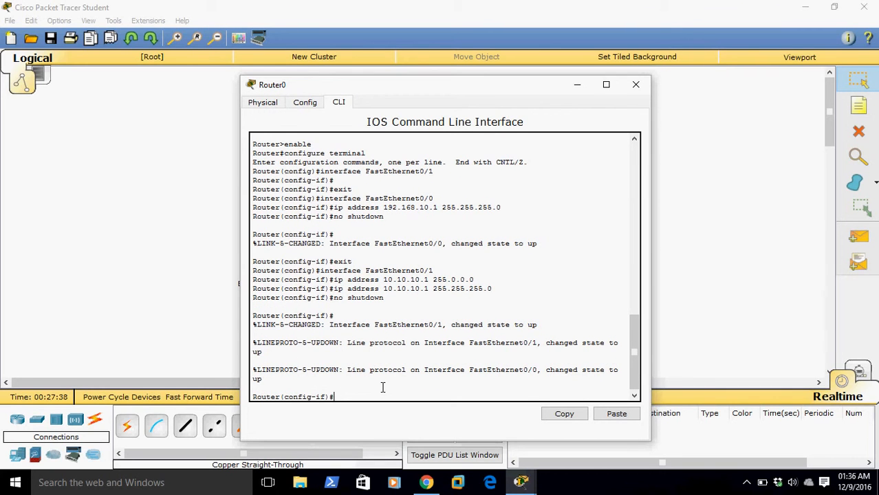
text(end)
key(Return)
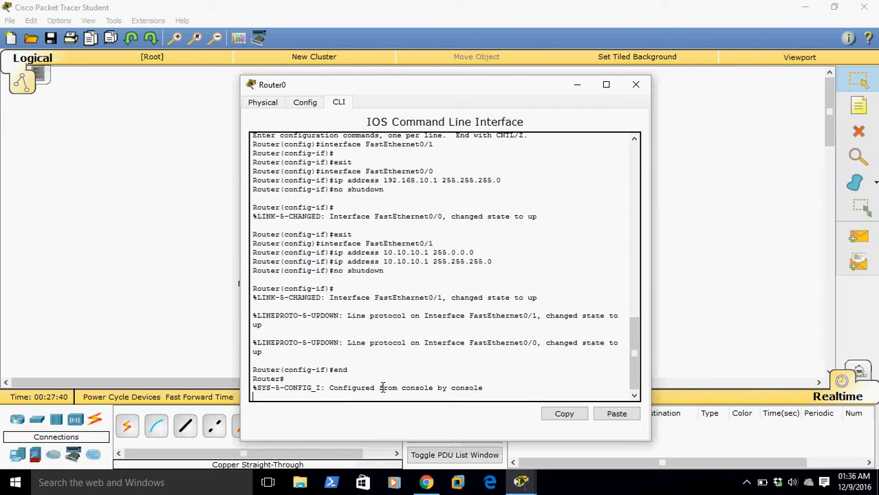
key(Return)
Enter global configuration mode on Router0 with the command configure t
text(comm)
key(BackSpace)
key(BackSpace)
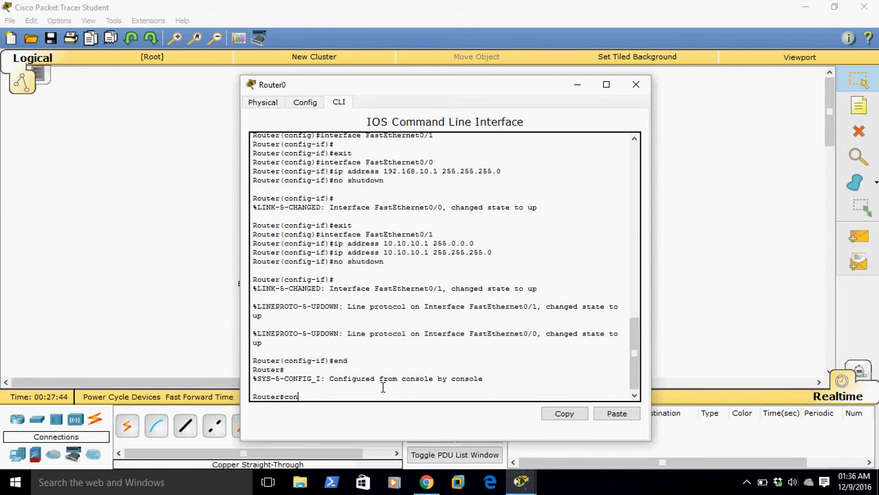
text(fi)
key(Tab)
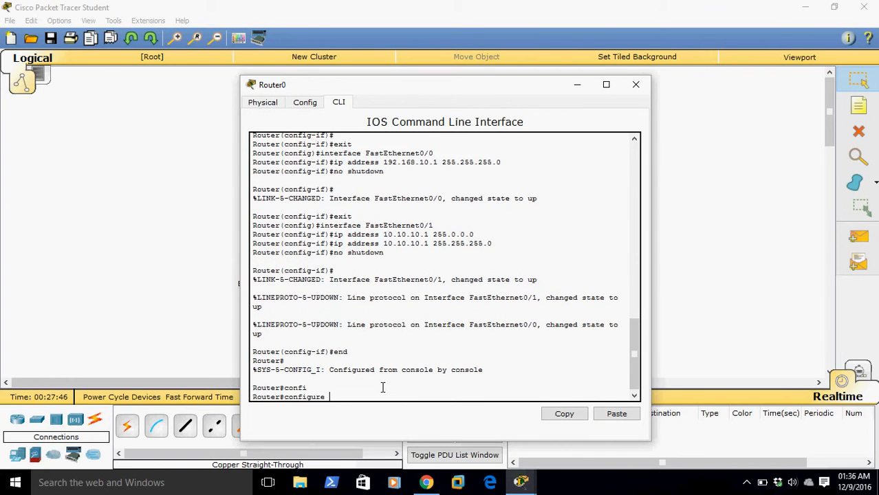
text(con)
key(Tab)
key(BackSpace)
key(BackSpace)
key(BackSpace)
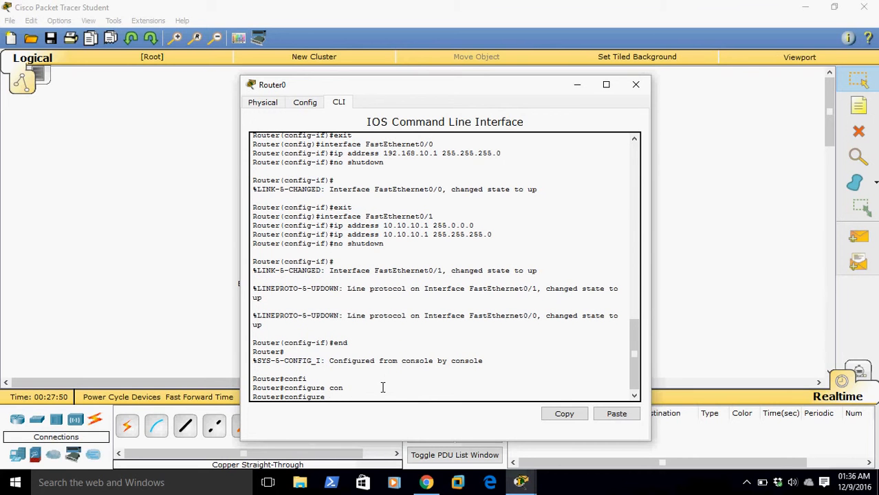
text(t)
key(Return)
Enter interface configuration mode for FastEthernet 0/0
text(inter)
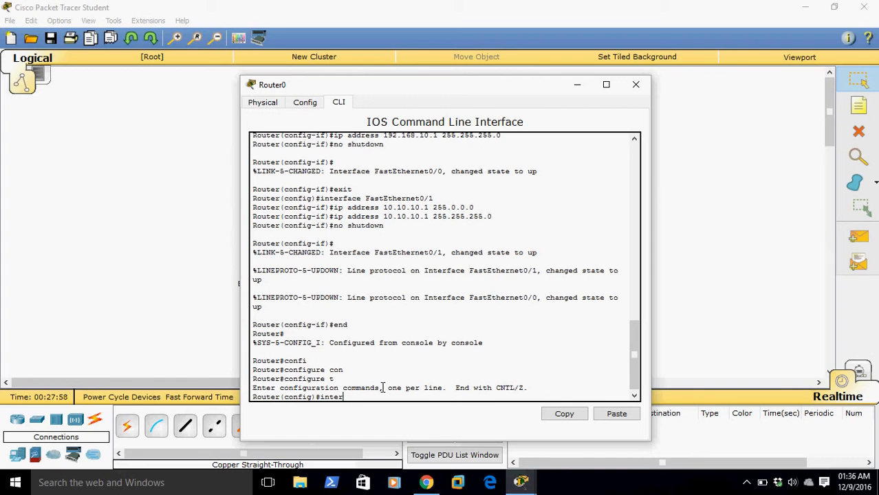
key(Tab)
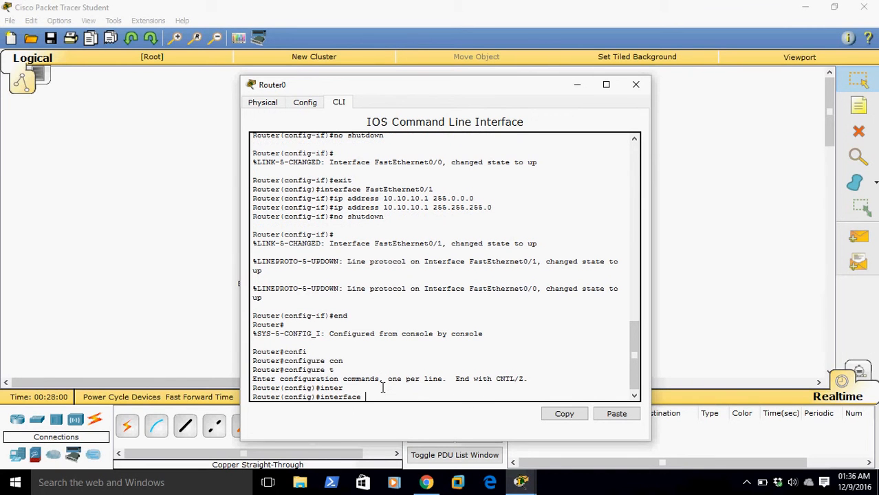
text(F)
key(Tab)
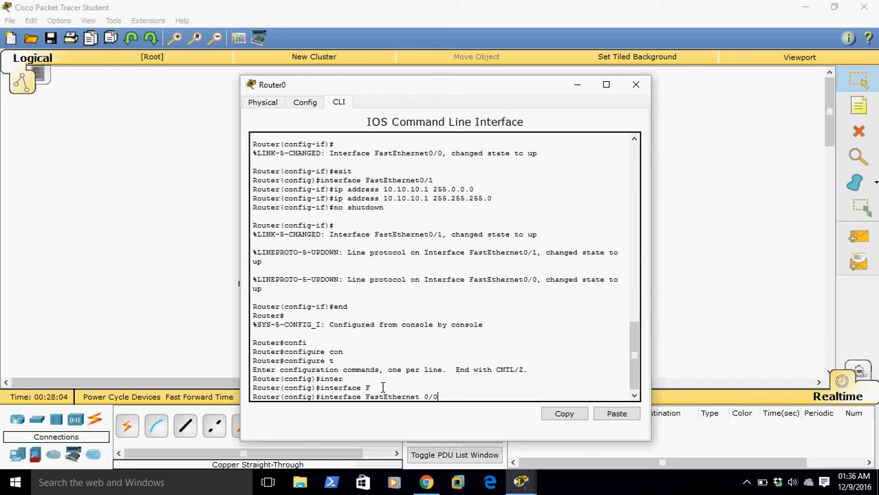
key(Return)
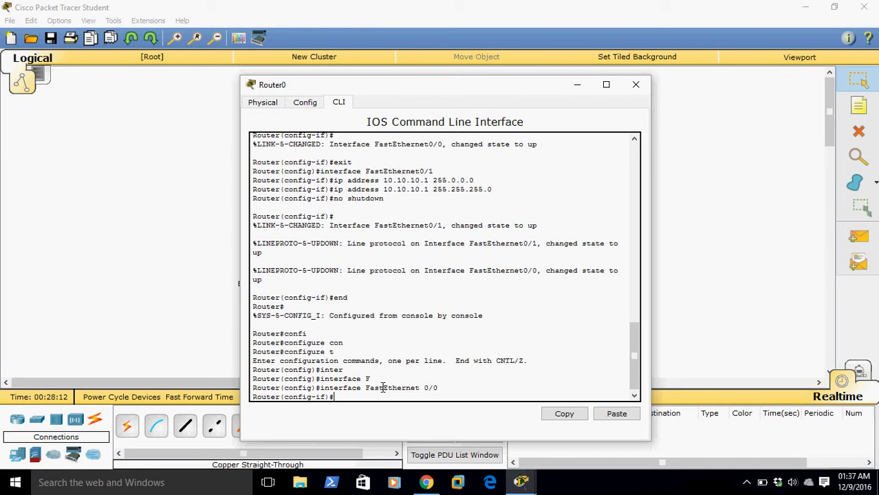
Apply the access group ext_in to FastEthernet 0/0 in the inbound direction with ip access-group ext_in in
text(ip ac)
key(Tab)
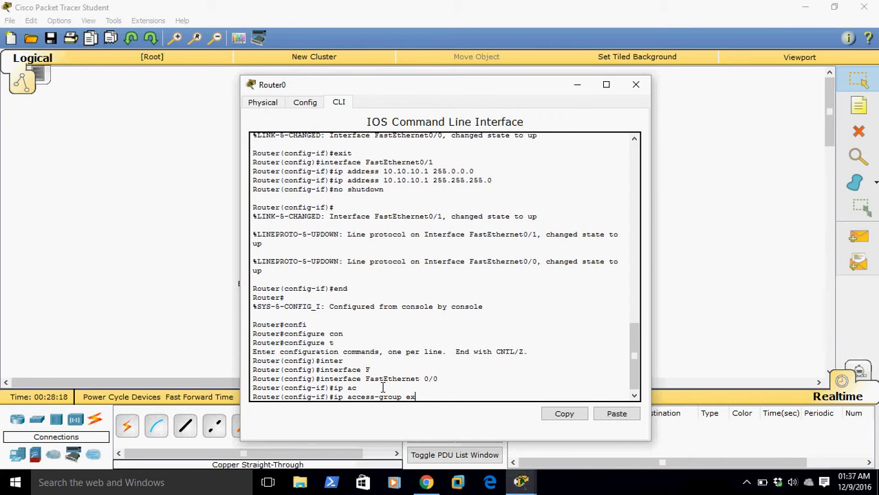
text(ext_in in)
key(Return)
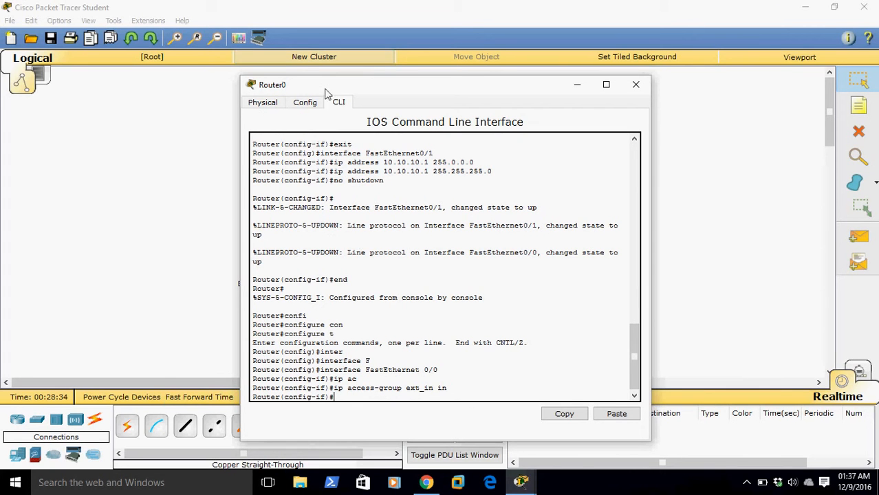
Look at the network topology behind the router window and leave interface configuration mode with exit
drag(364, 93, 124, 128)
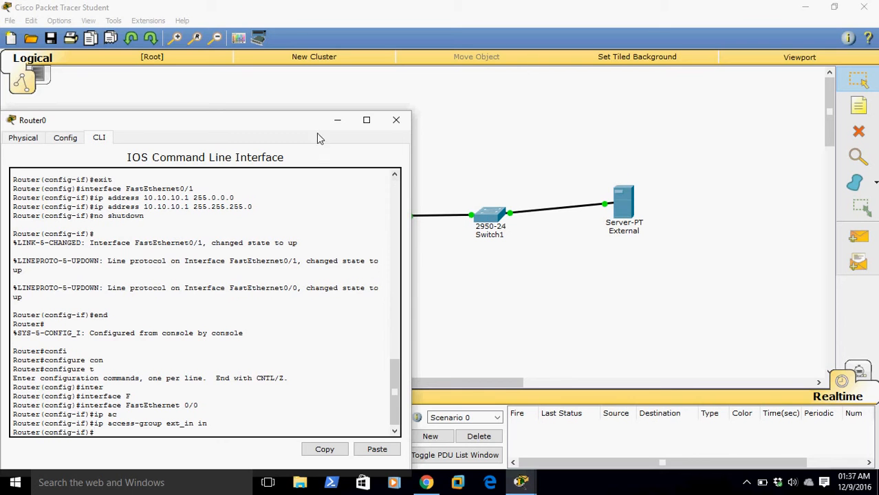
drag(311, 131, 405, 306)
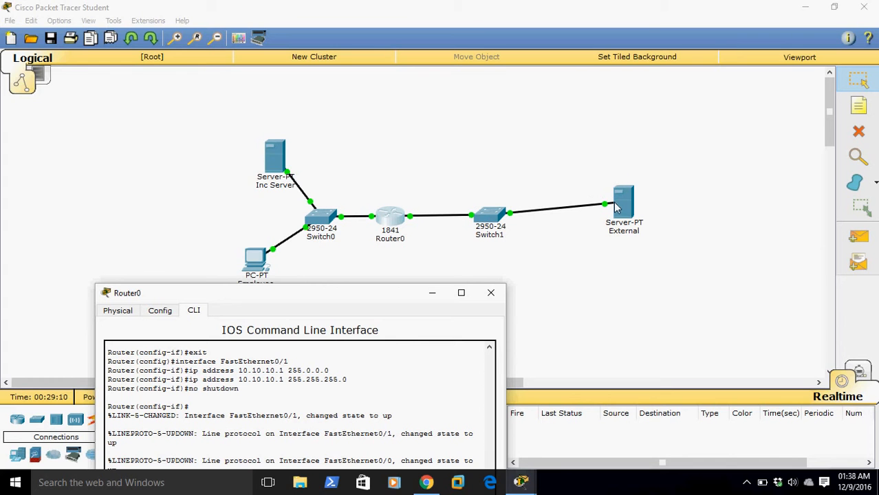
drag(400, 293, 429, 114)
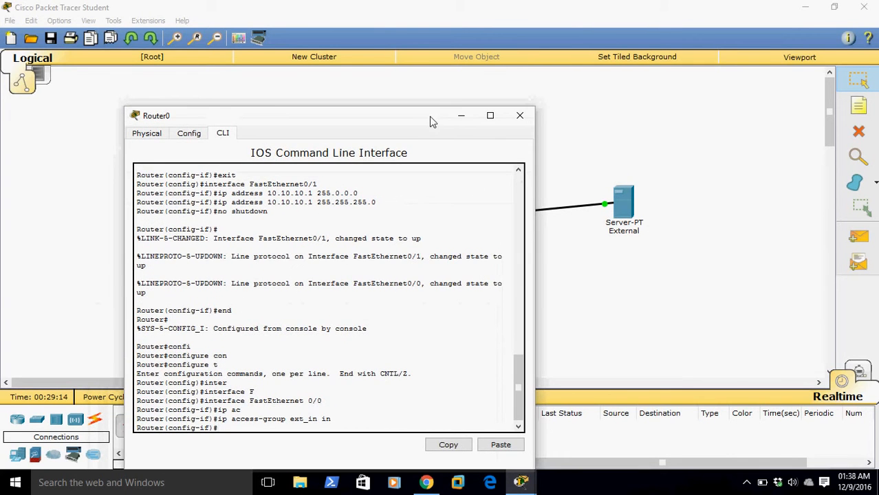
text(exit)
key(Return)
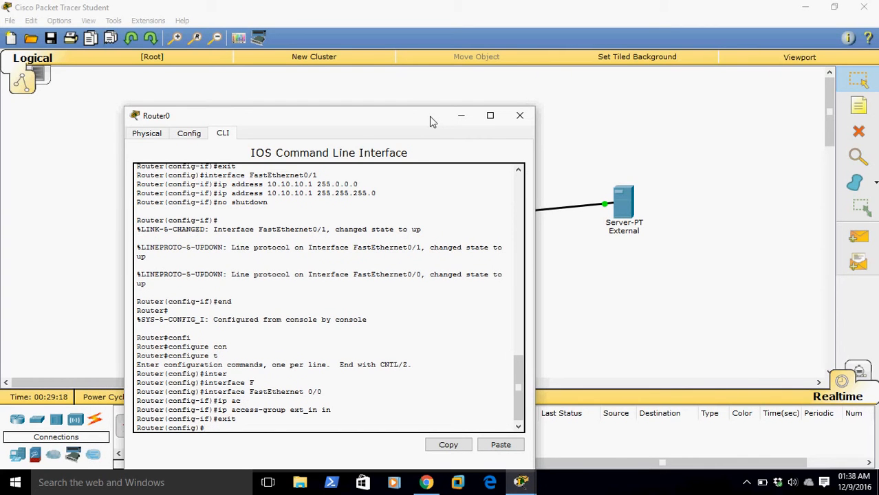
Try to create the access list with the command ip access-list ext_in
text(ip ax)
key(Tab)
key(BackSpace)
text(c)
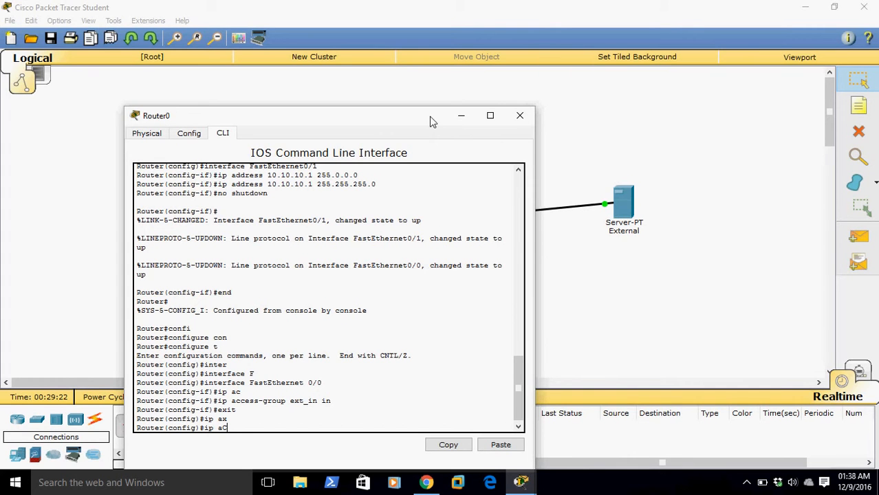
key(Tab)
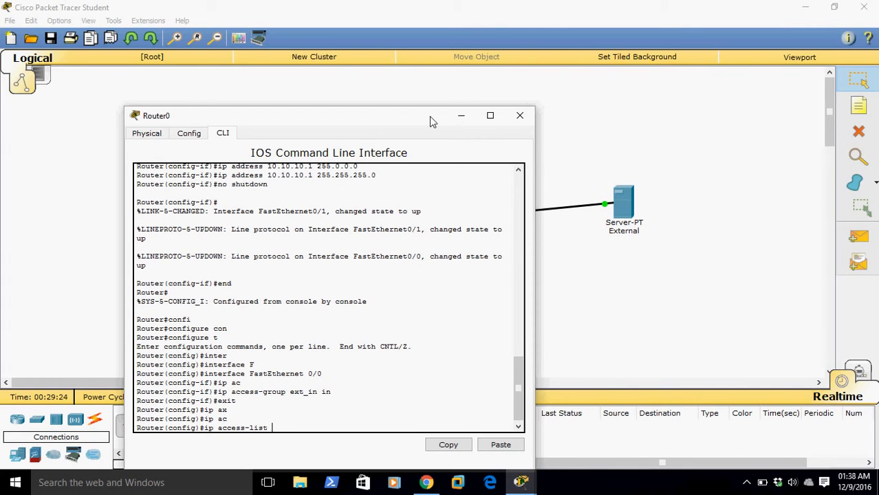
text(ext )
text( in)
key(Return)
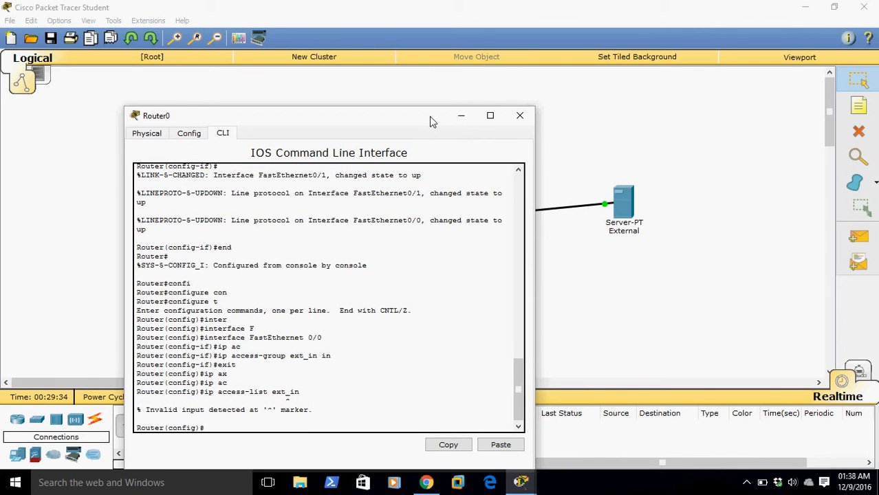
Create an extended named access list called ext_in with ip access-list extended ext_in
key(Up)
key(BackSpace)
key(BackSpace)
key(BackSpace)
key(BackSpace)
key(BackSpace)
text(x)
key(Tab)
text(in)
key(BackSpace)
key(BackSpace)
text(ex)
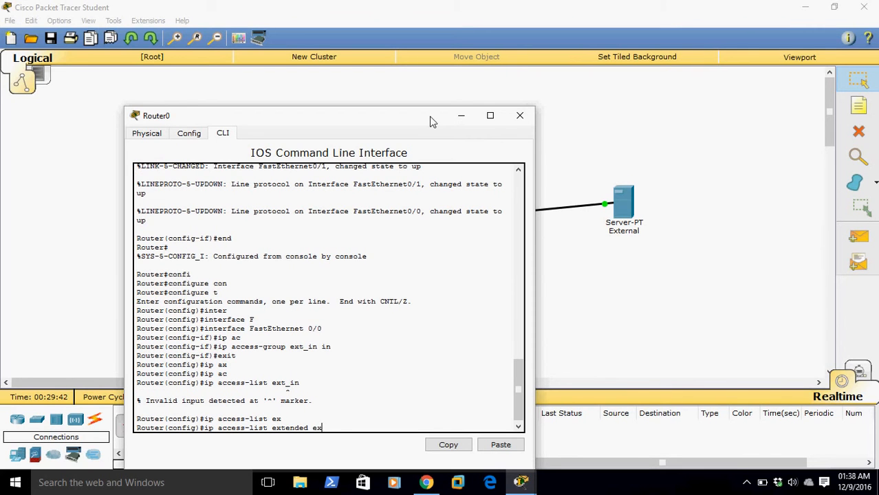
text(t_in)
key(Return)
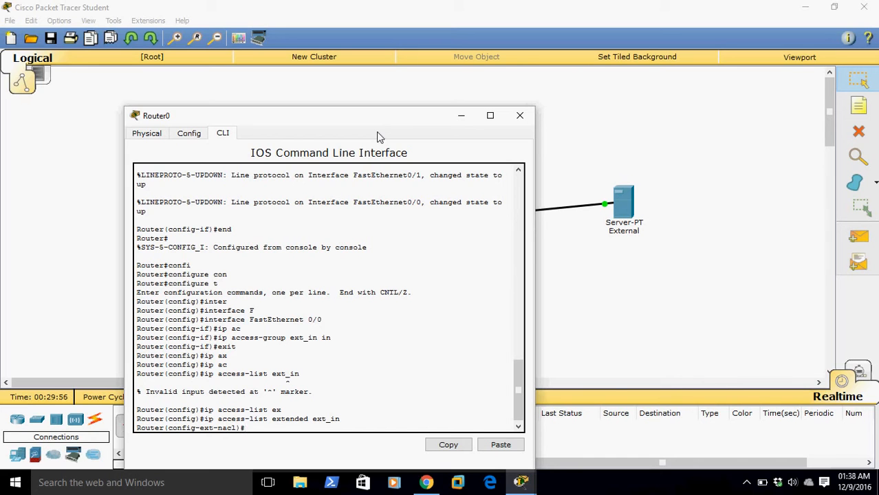
text(icm)
key(Tab)
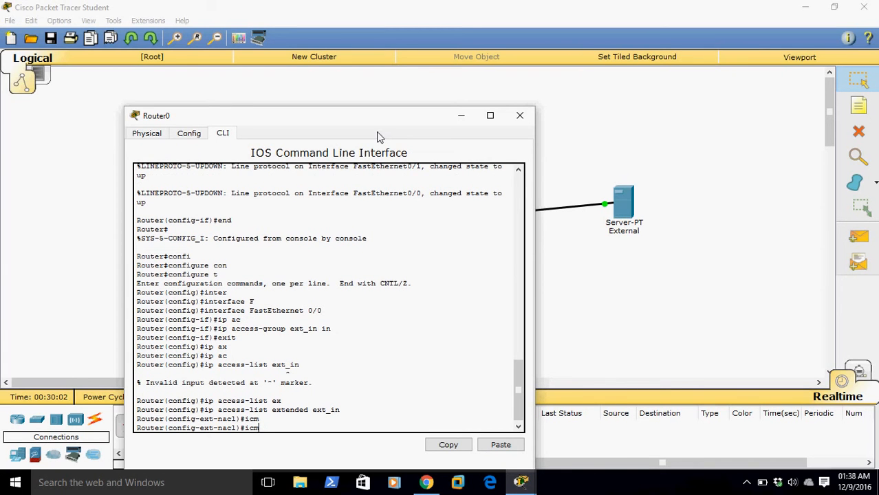
text(p)
key(Tab)
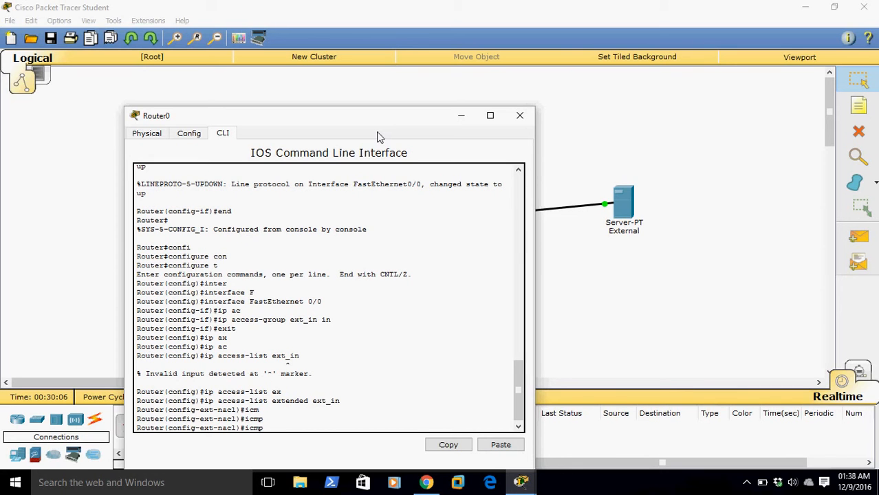
key(BackSpace)
key(BackSpace)
key(BackSpace)
Add the rule permit icmp any any echo-reply to the ext_in access list
text(permi)
key(Tab)
text(ic)
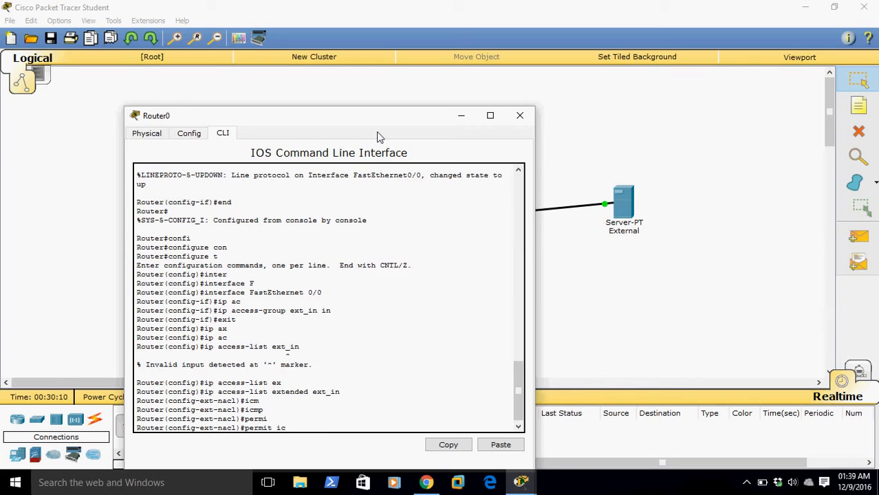
key(Tab)
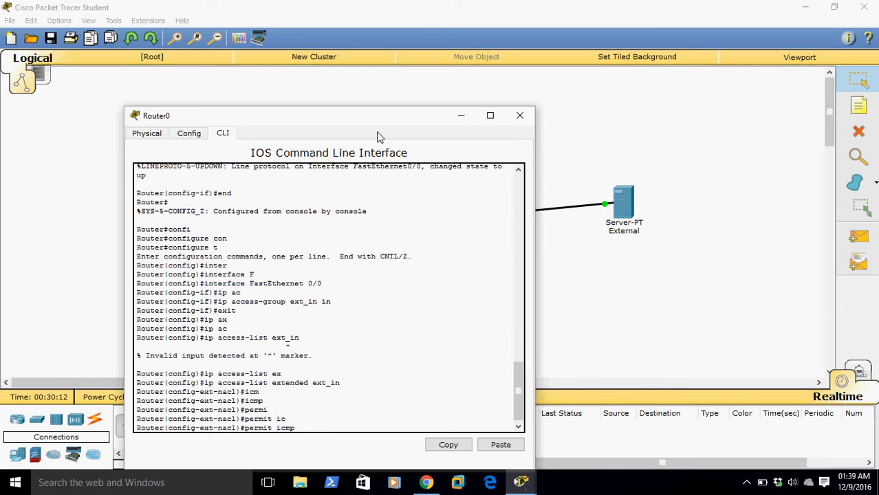
text(a)
key(Tab)
text(a)
key(Tab)
text(echo-reply)
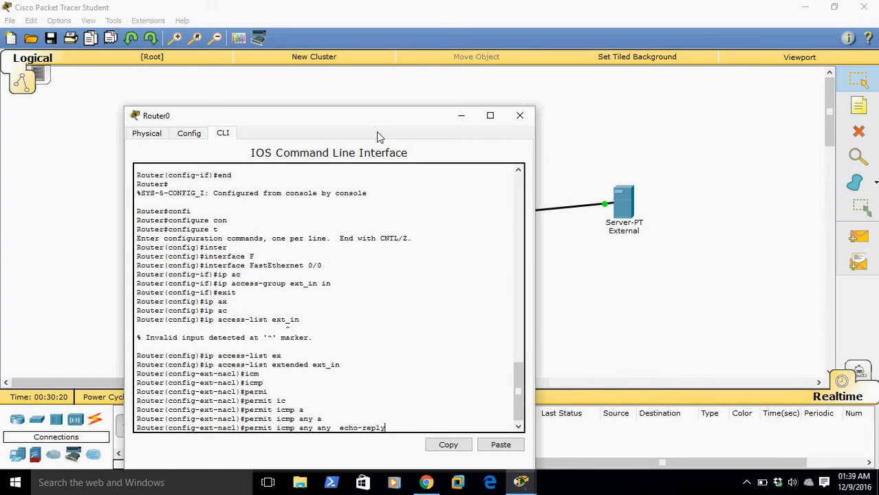
key(Return)
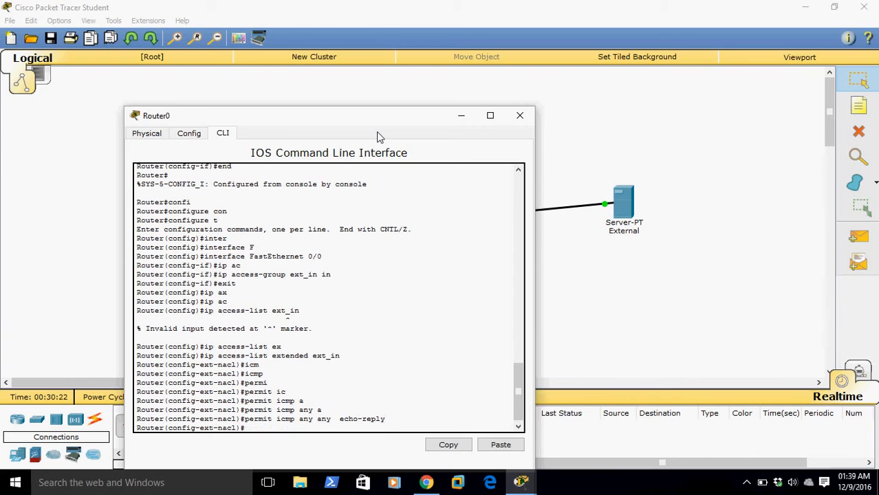
text(permit ic)
key(BackSpace)
key(BackSpace)
text(i)
key(Tab)
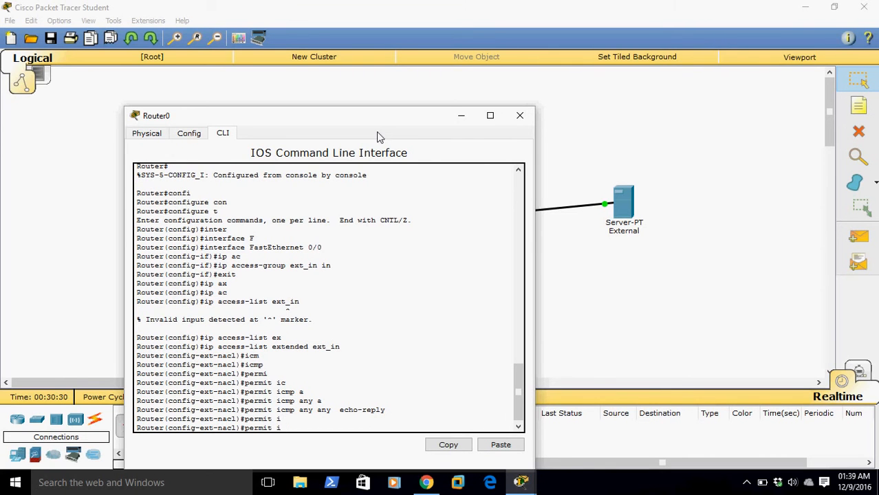
text(mp)
key(Tab)
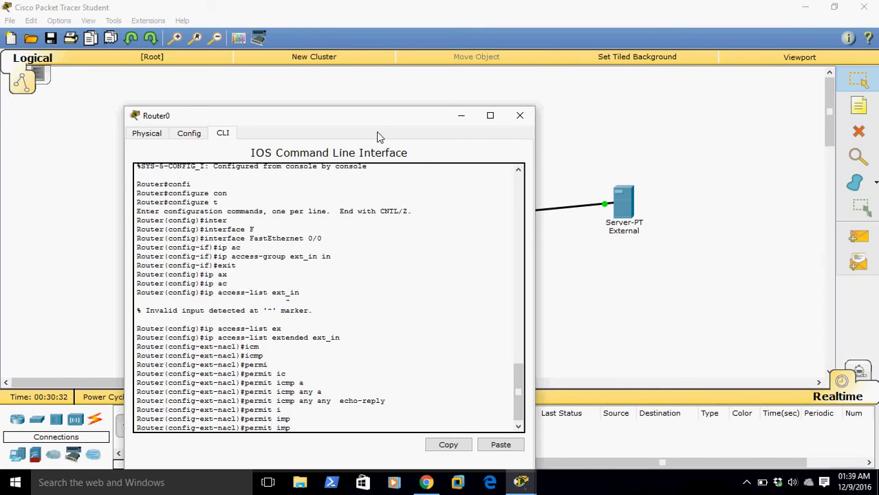
key(Tab)
key(BackSpace)
key(BackSpace)
key(BackSpace)
text(ic)
key(Tab)
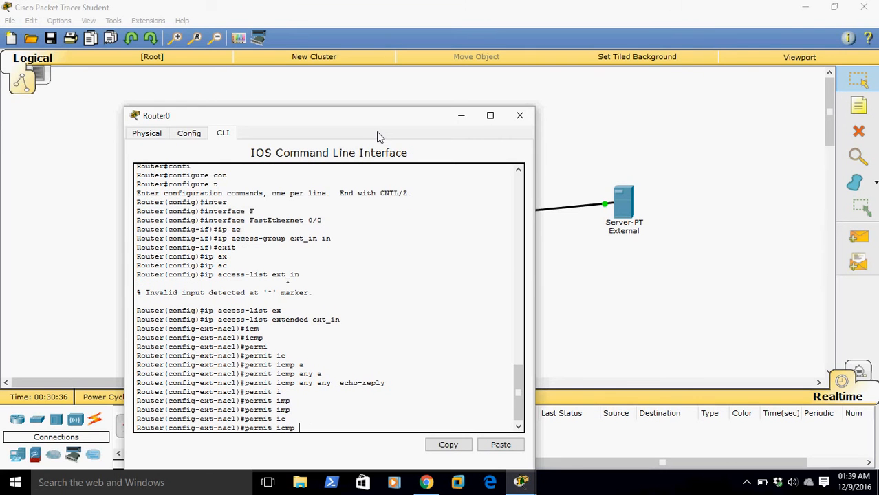
key(BackSpace)
key(BackSpace)
key(BackSpace)
key(BackSpace)
key(BackSpace)
text(tcp an)
key(Tab)
text(an)
key(Tab)
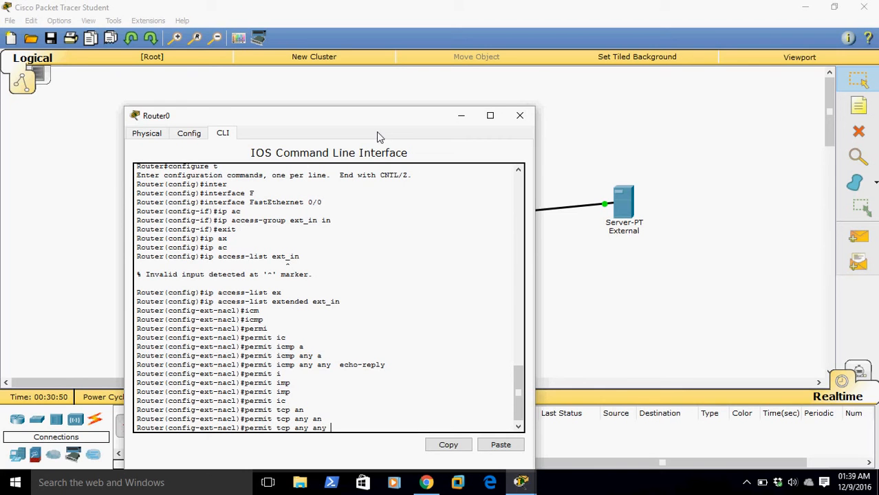
key(BackSpace)
key(BackSpace)
key(BackSpace)
key(BackSpace)
key(BackSpace)
key(BackSpace)
key(BackSpace)
key(BackSpace)
key(BackSpace)
key(BackSpace)
key(BackSpace)
key(BackSpace)
key(BackSpace)
key(BackSpace)
key(BackSpace)
key(BackSpace)
key(BackSpace)
key(BackSpace)
Add the rule deny ip any any to the ext_in access list and leave configuration mode with end
text(deny ip an)
key(Tab)
text(an)
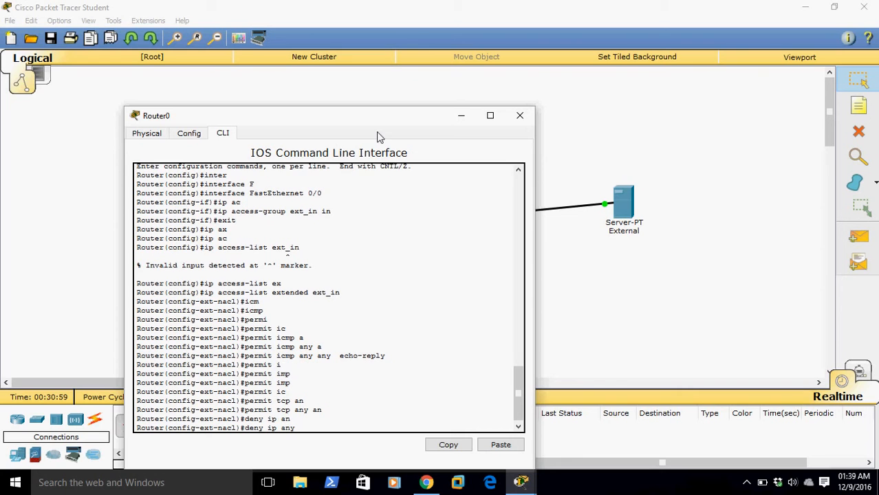
key(Tab)
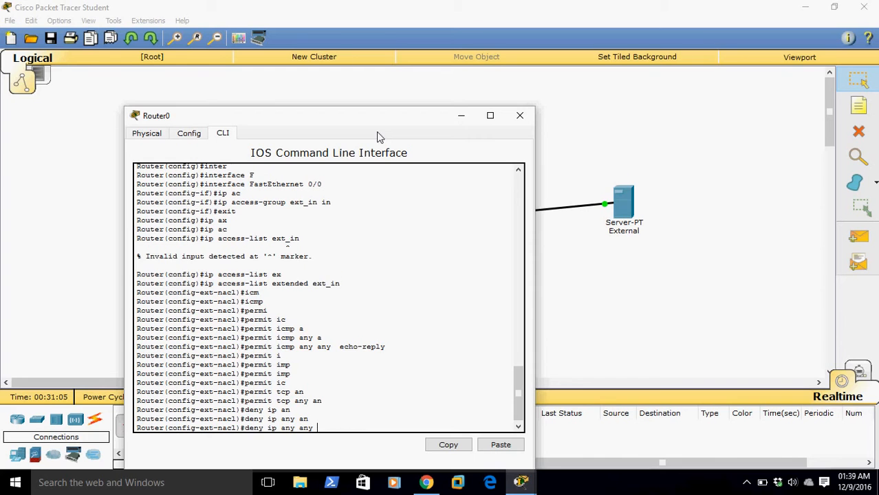
key(Return)
text(end)
key(Return)
Review the router's rules with show access-lists, highlight the deny rule, and close the Router0 window
key(Return)
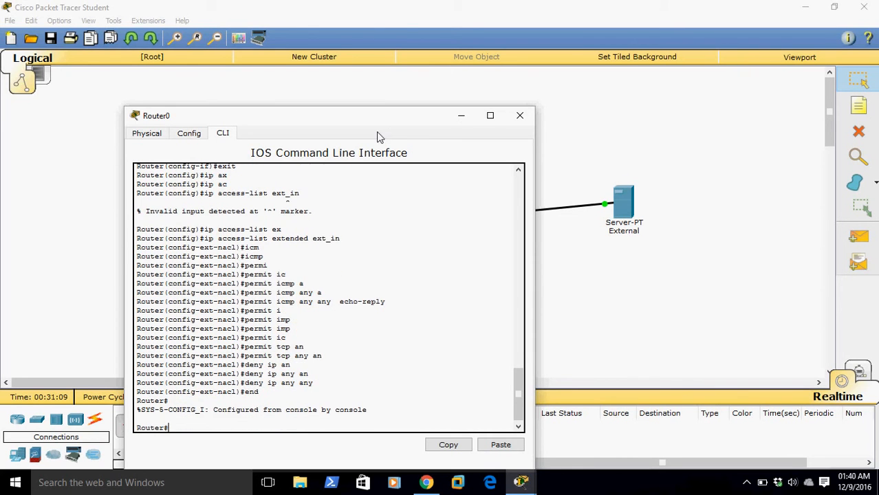
text(show ac)
key(Tab)
key(Return)
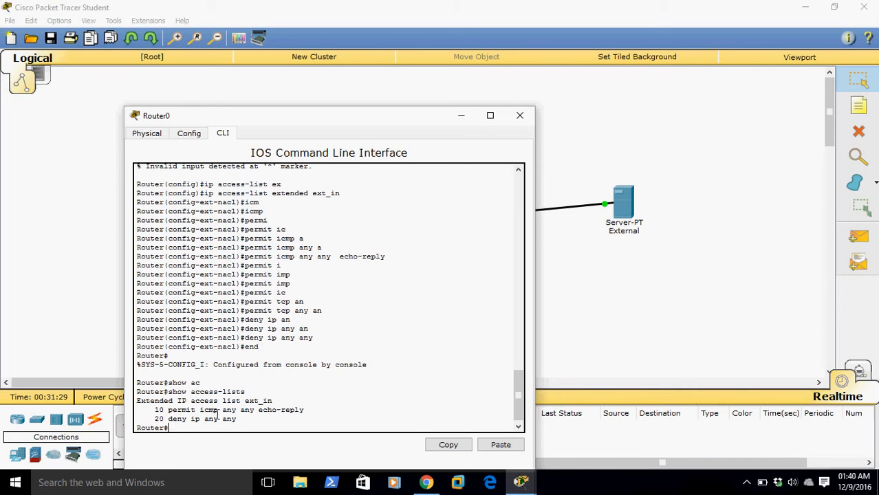
drag(169, 419, 278, 436)
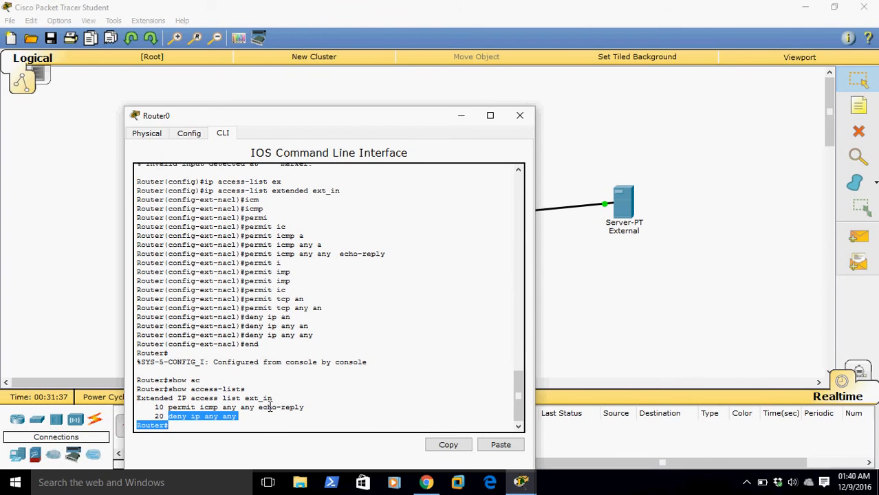
click(520, 116)
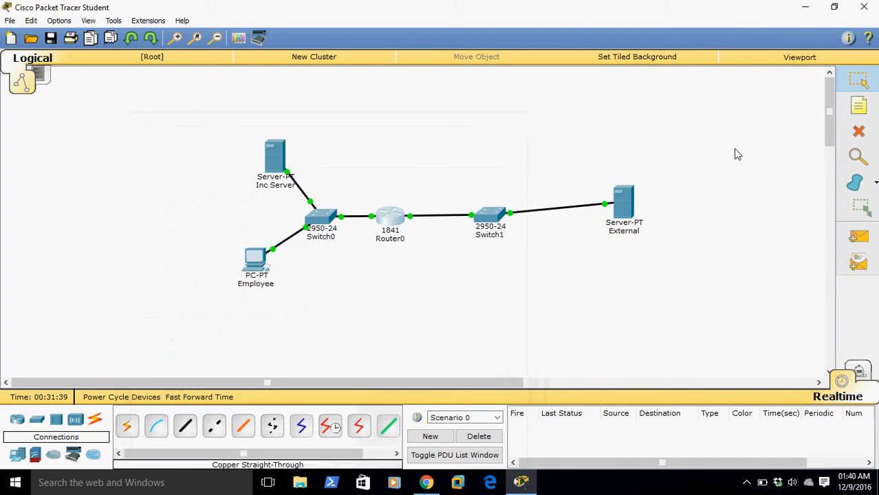
Create a one-shot PING complex PDU from Inc Server to External at 192.168.10.5 with sequence number 1 and time 1 second
click(859, 262)
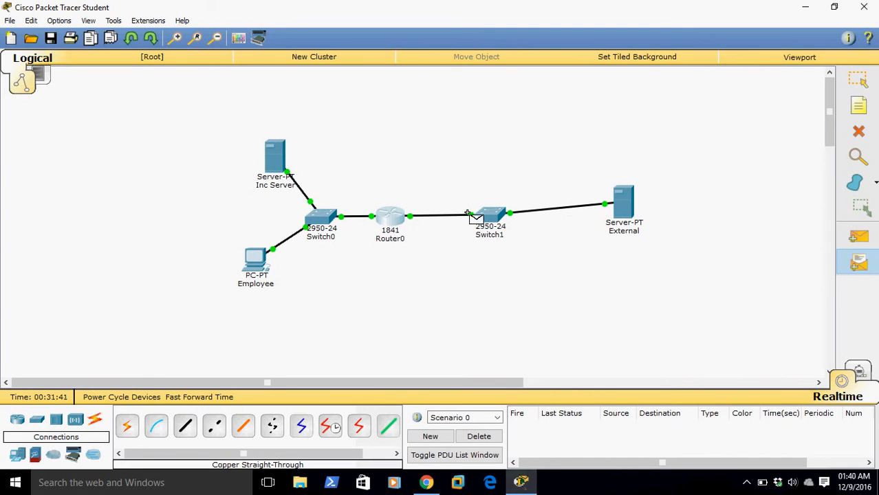
click(279, 160)
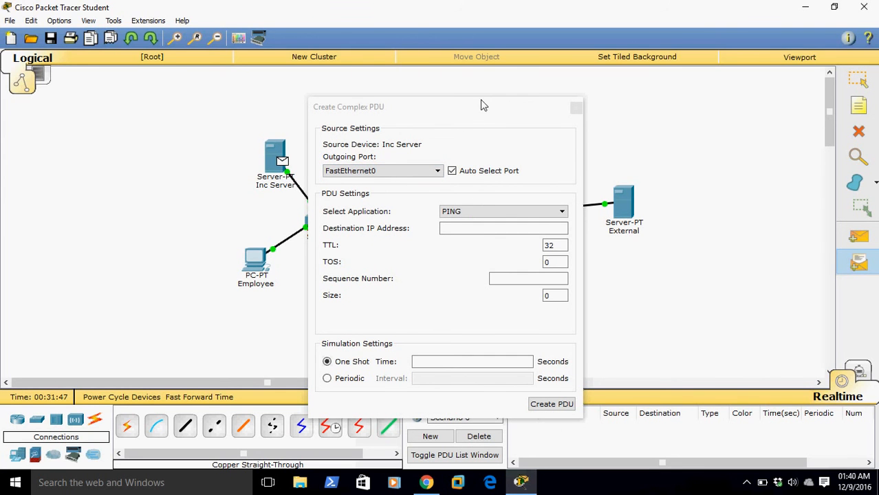
drag(483, 110, 261, 108)
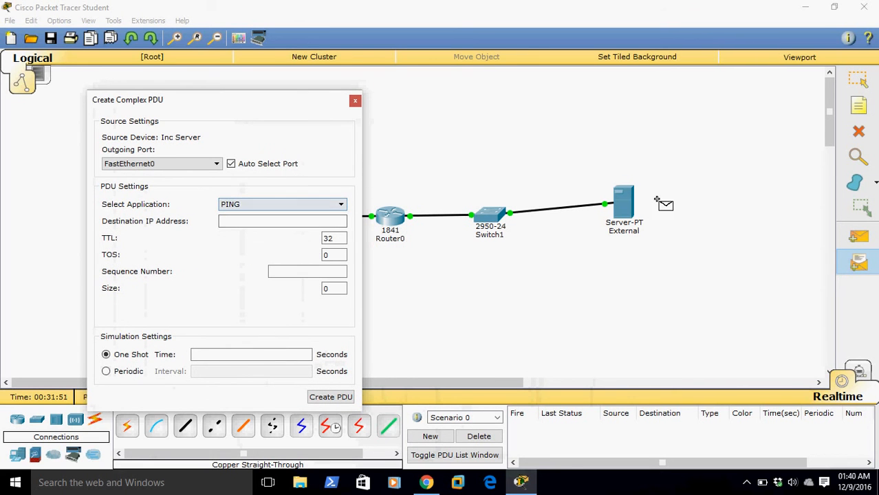
click(627, 211)
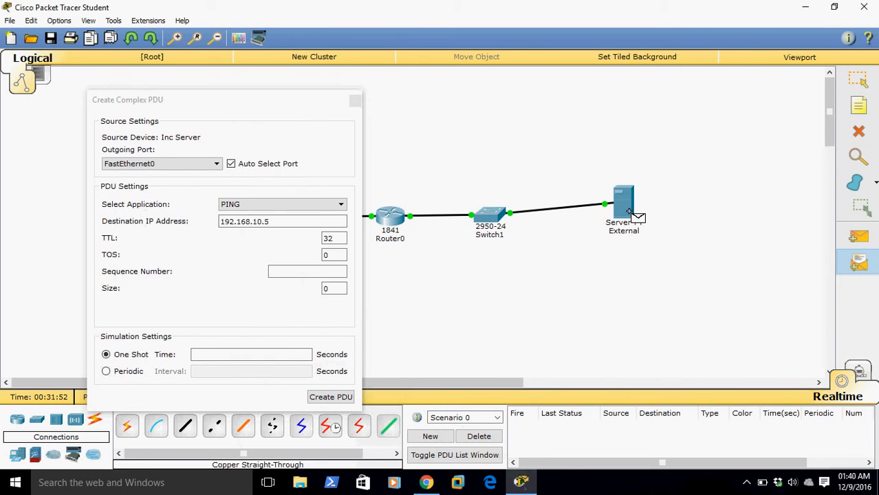
click(319, 272)
text(1)
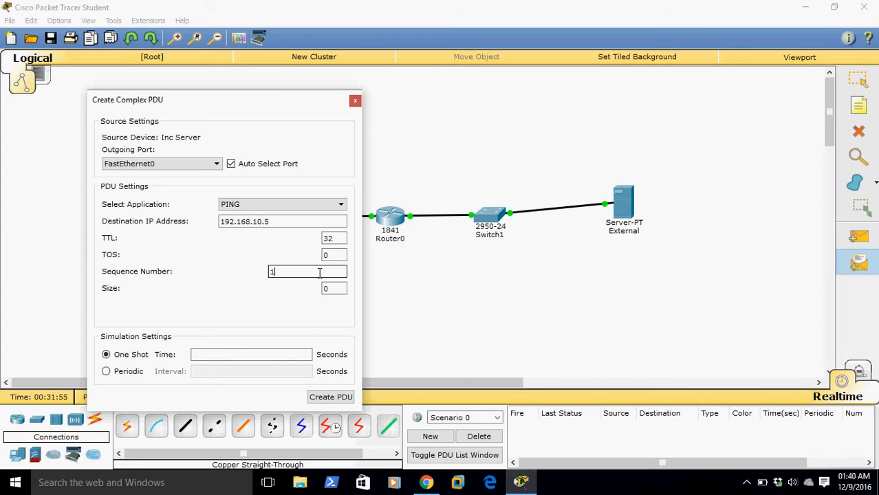
click(299, 355)
text(1)
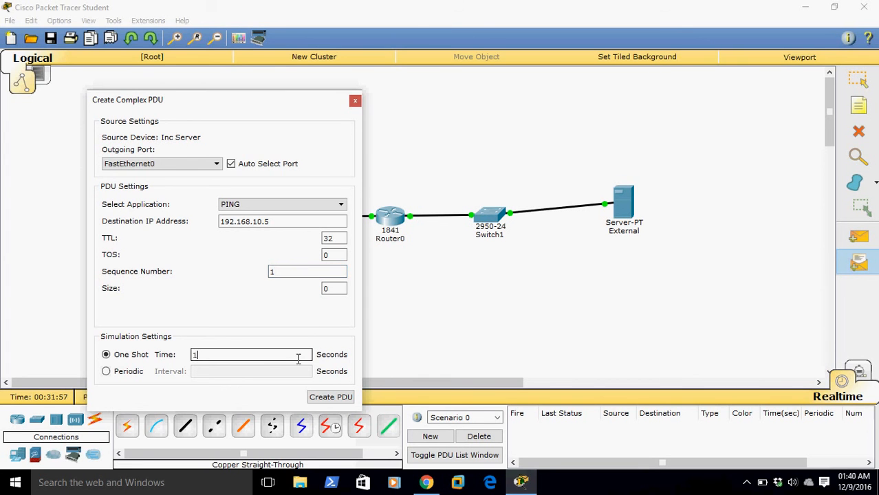
click(335, 398)
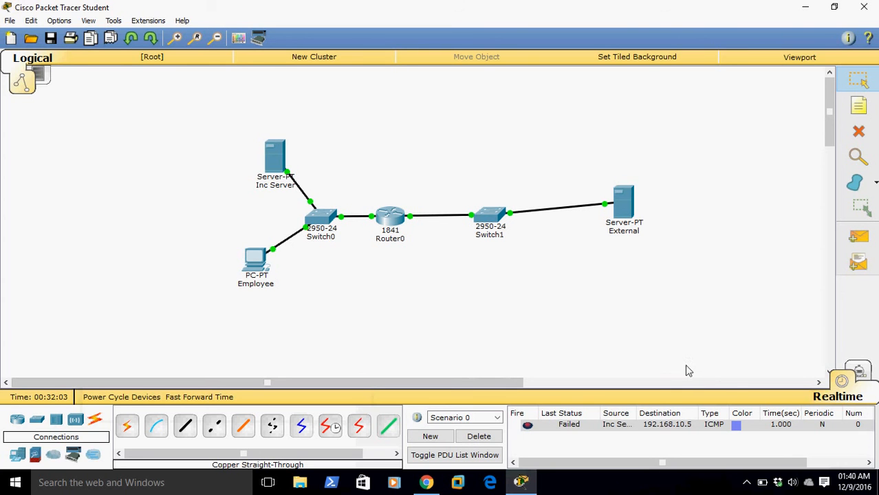
Switch to simulation mode, dock the simulation panel beside the topology, and advance the ping from Inc Server to Router0
click(860, 372)
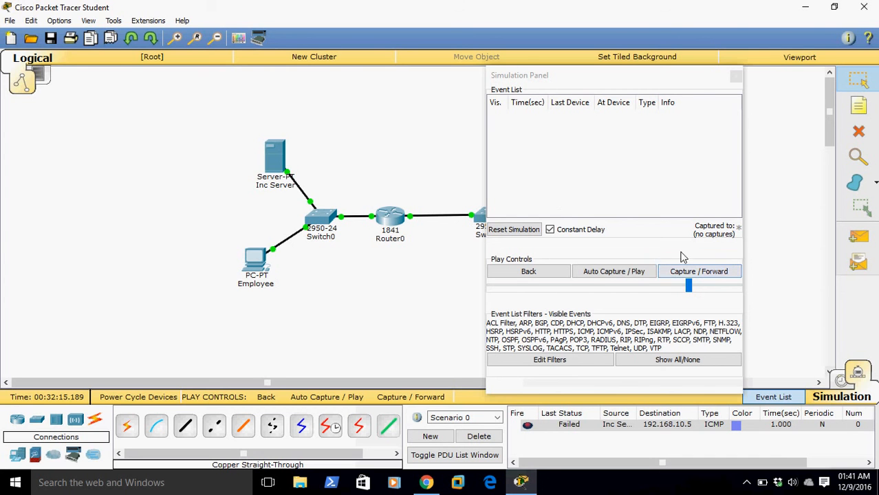
drag(690, 85, 822, 90)
drag(234, 382, 280, 382)
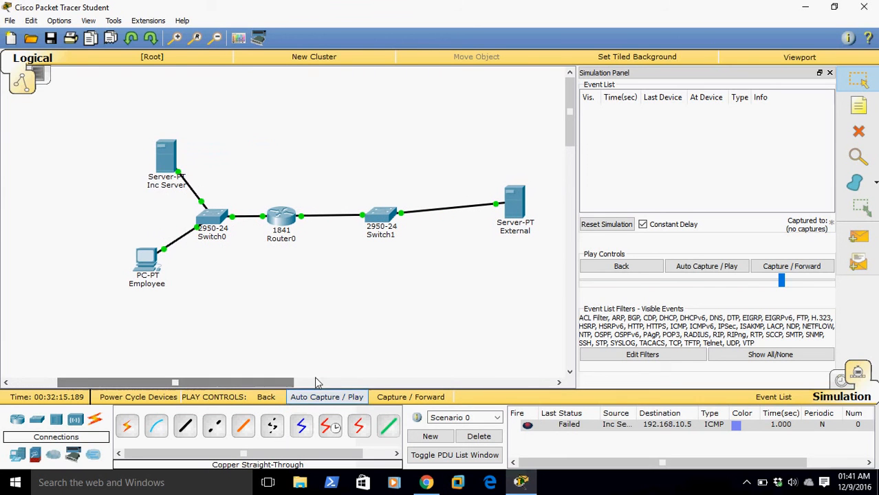
click(784, 267)
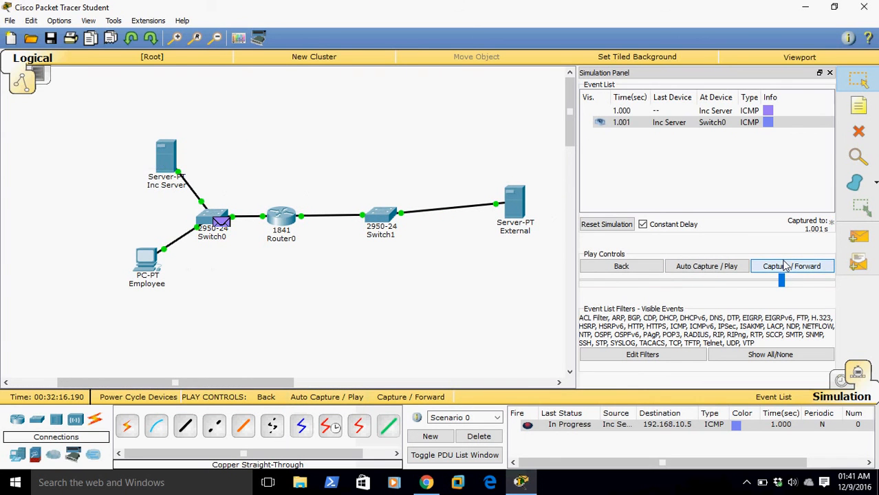
click(785, 266)
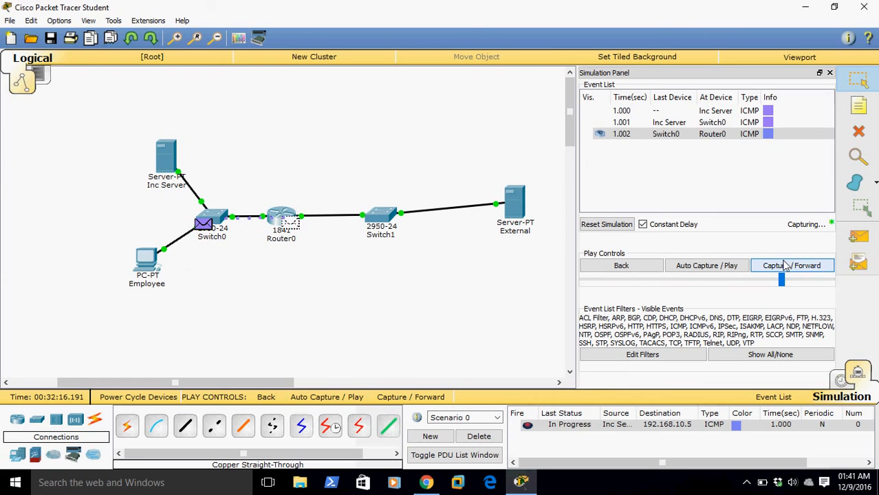
Inspect the inbound and outbound Layer 3 details of the echo request at Router0 and close the PDU information
click(292, 224)
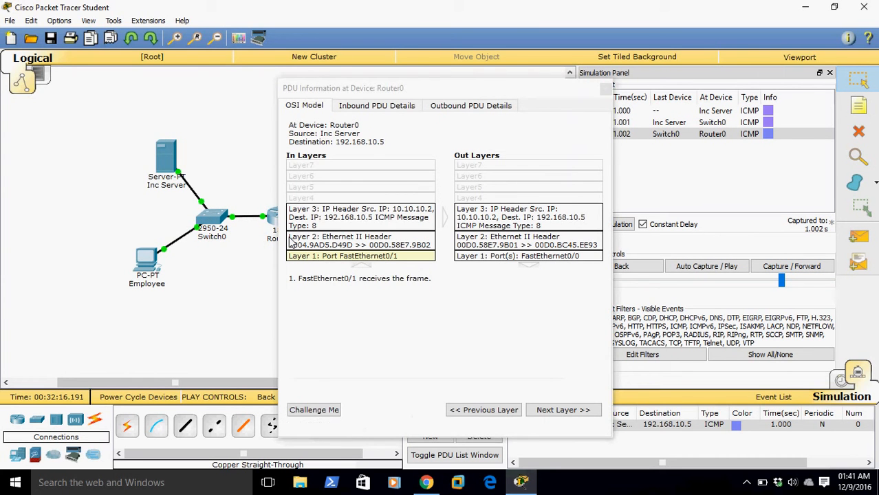
click(312, 212)
click(474, 229)
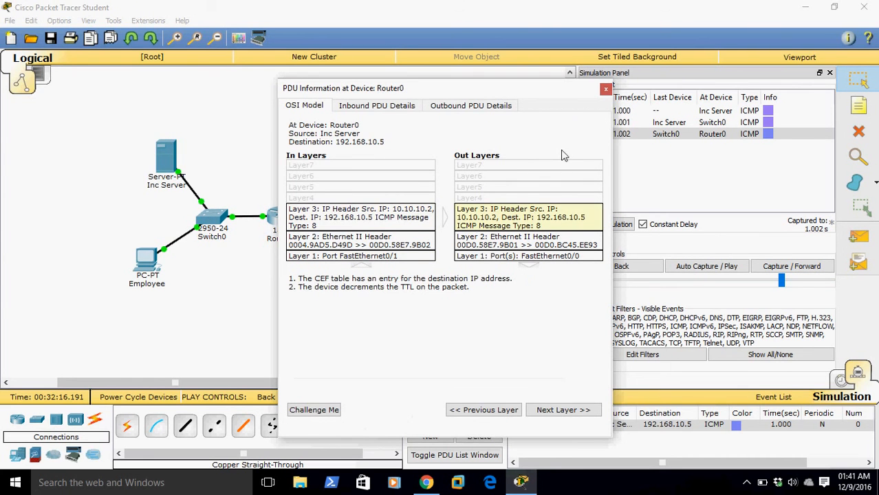
click(604, 89)
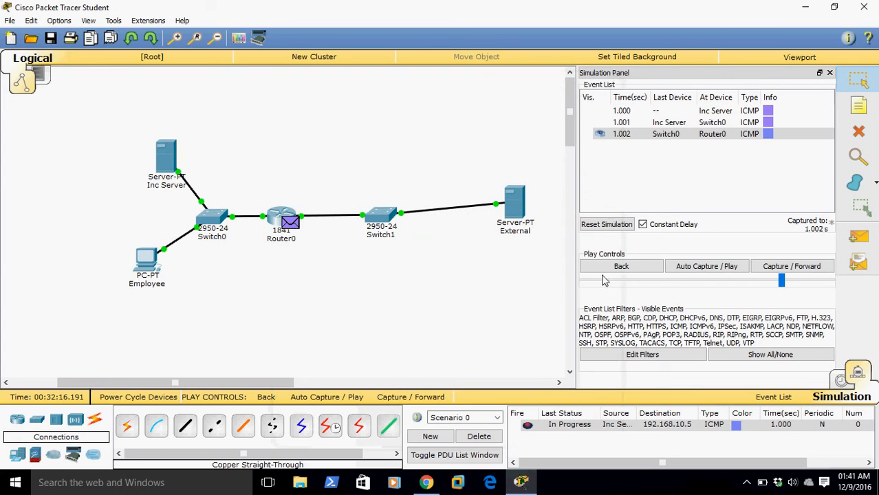
Advance the simulation until the ping reaches External and its reply arrives back at Router0
click(762, 267)
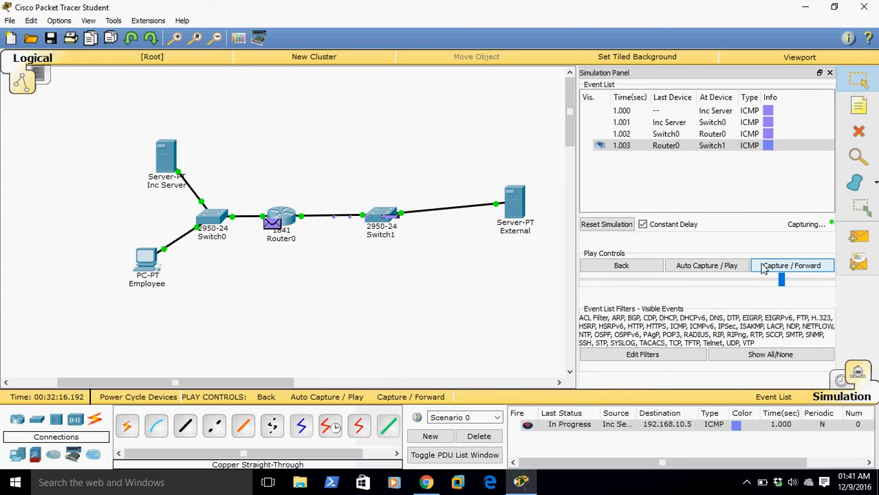
click(763, 267)
click(764, 267)
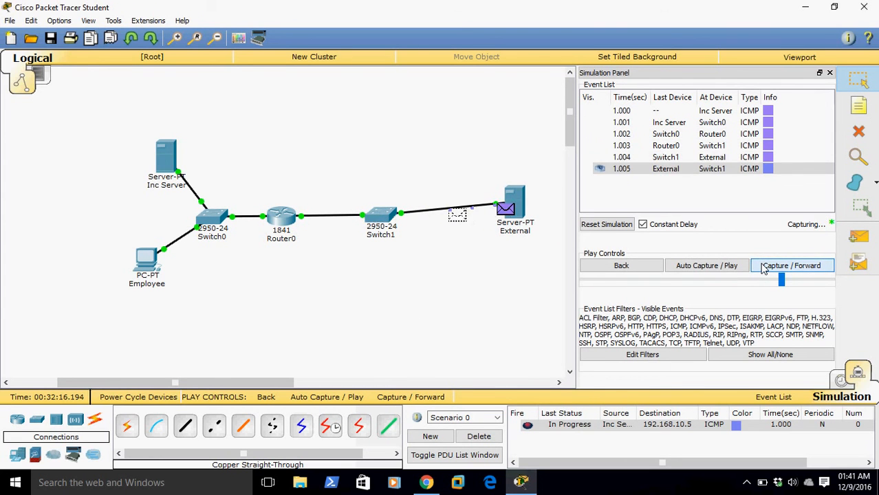
click(764, 267)
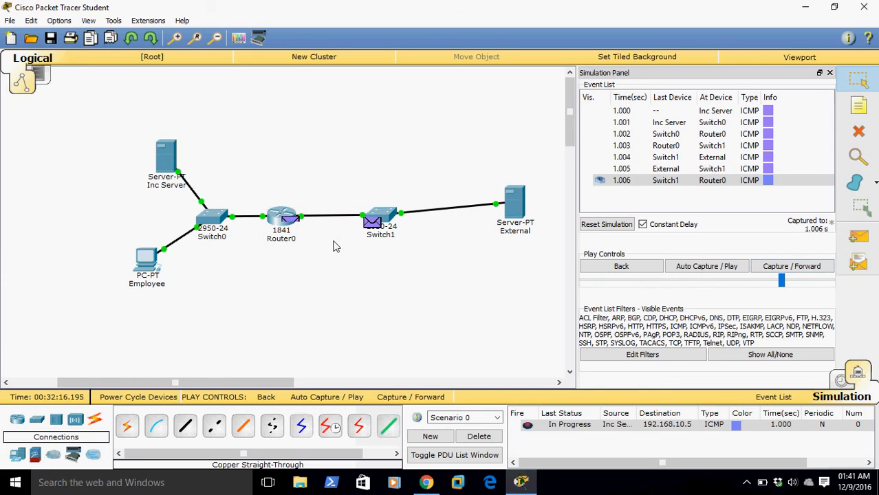
Inspect the echo reply's outbound and inbound Layer 3 processing at Router0, then advance the reply to Inc Server
click(290, 219)
click(484, 213)
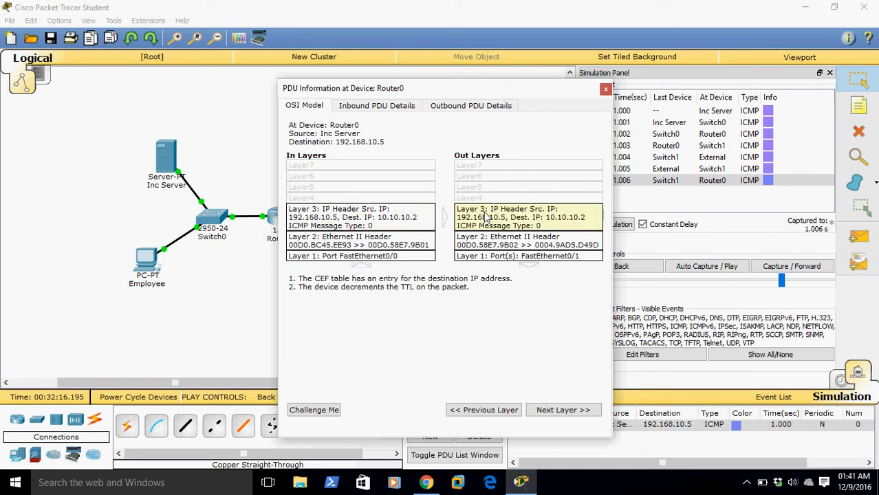
click(390, 229)
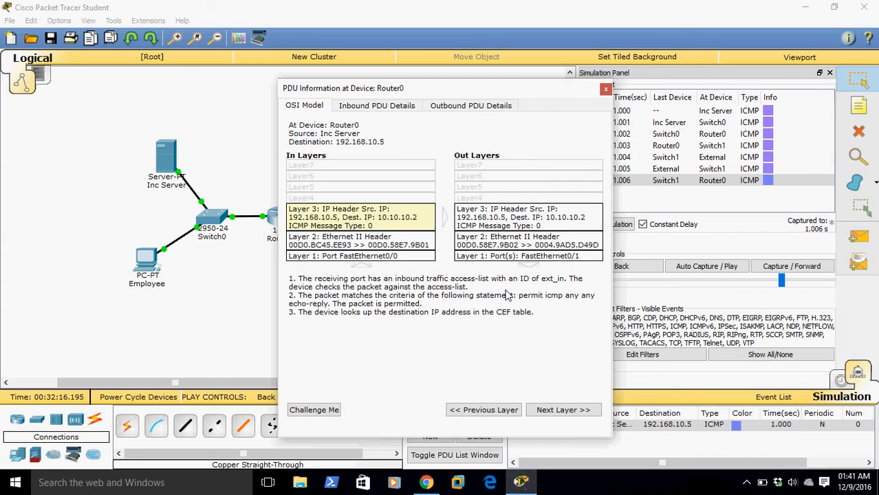
click(605, 90)
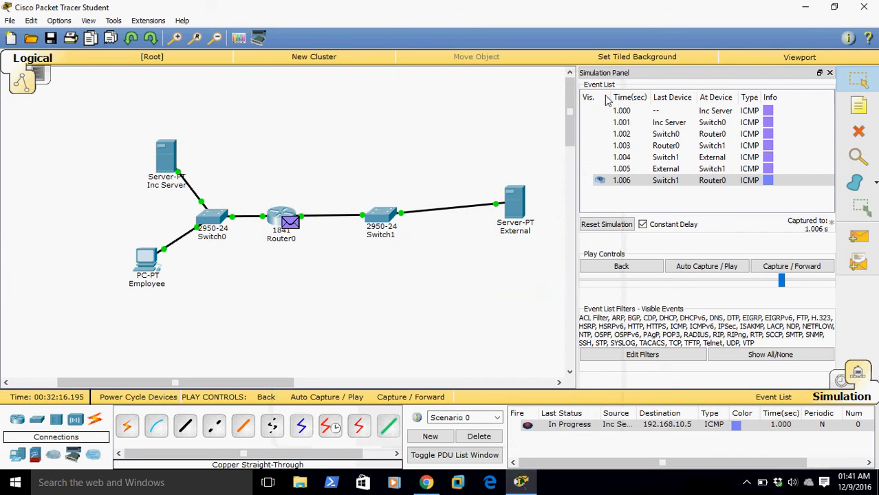
click(762, 268)
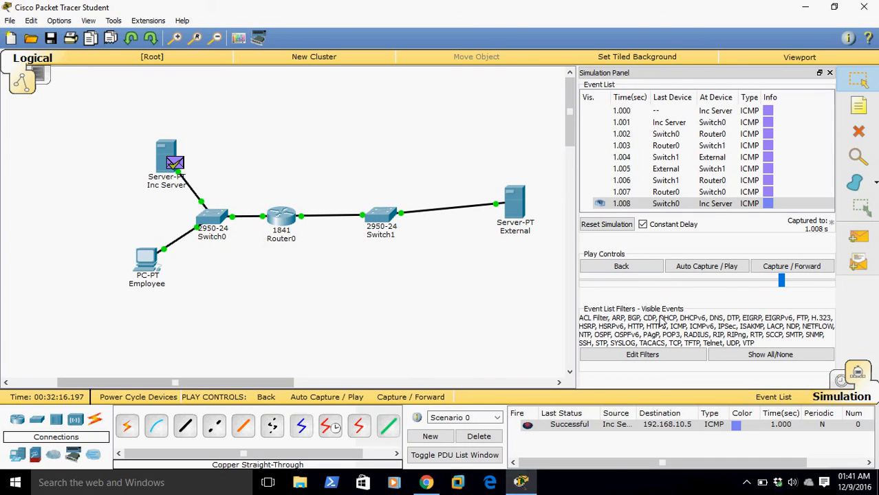
Delete the ping scenario and create a one-shot SSH complex PDU from External to 10.10.10.2 with source port 22 and time 1 second
click(479, 436)
click(859, 262)
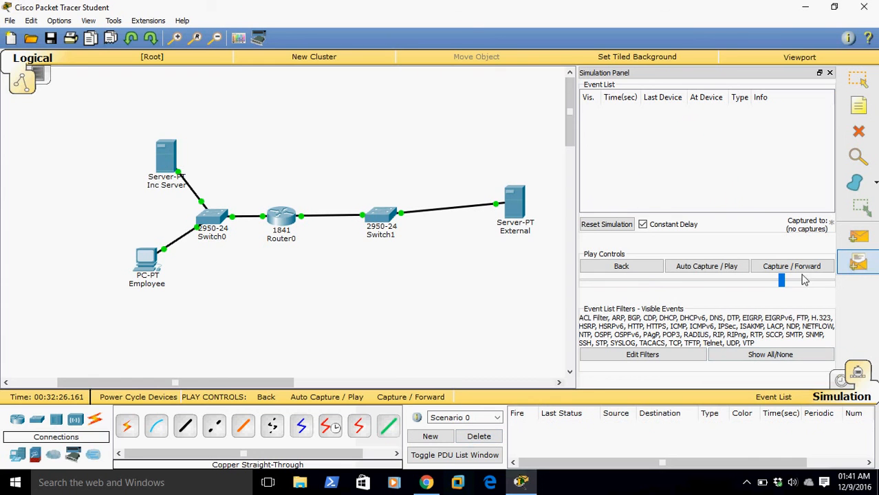
click(511, 203)
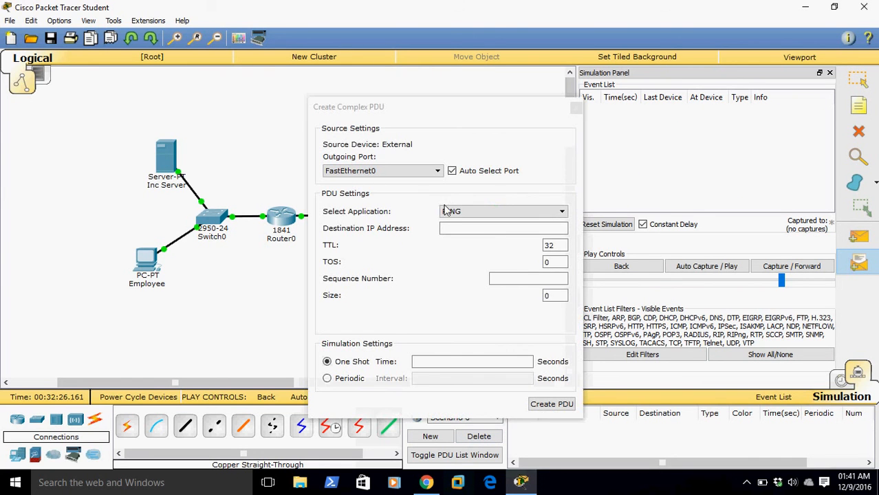
click(444, 211)
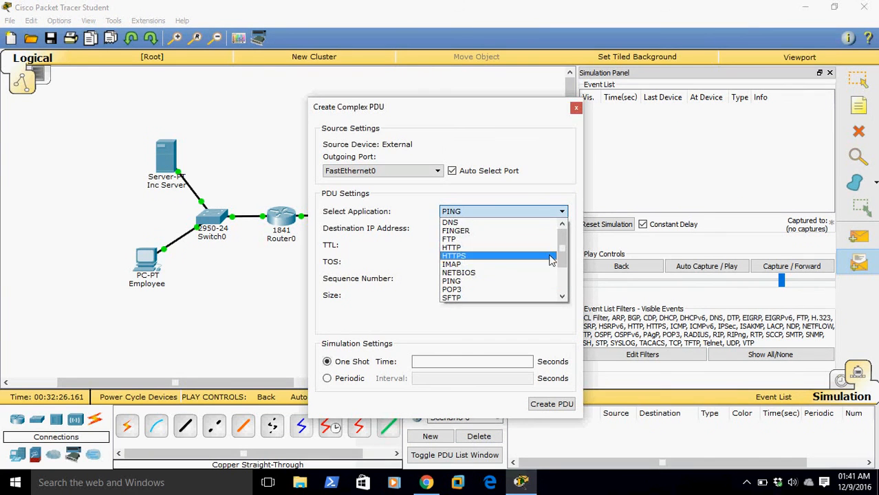
drag(562, 248, 570, 296)
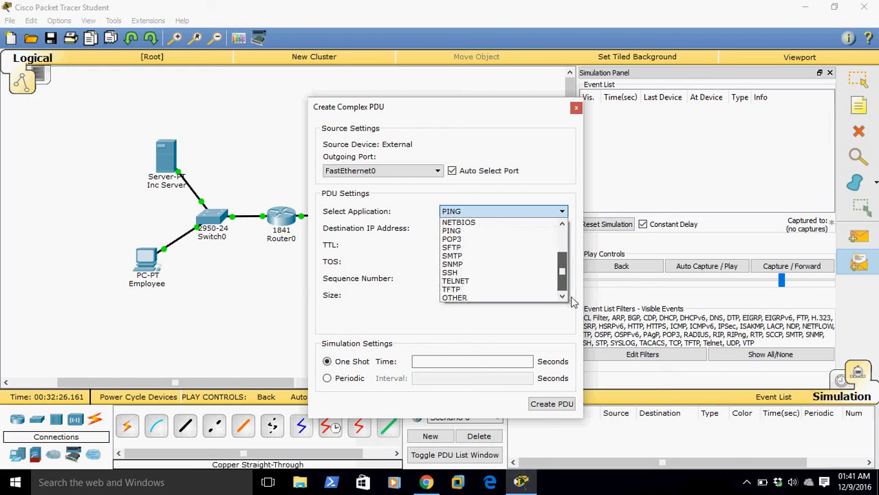
click(538, 274)
text(10.10.10.2)
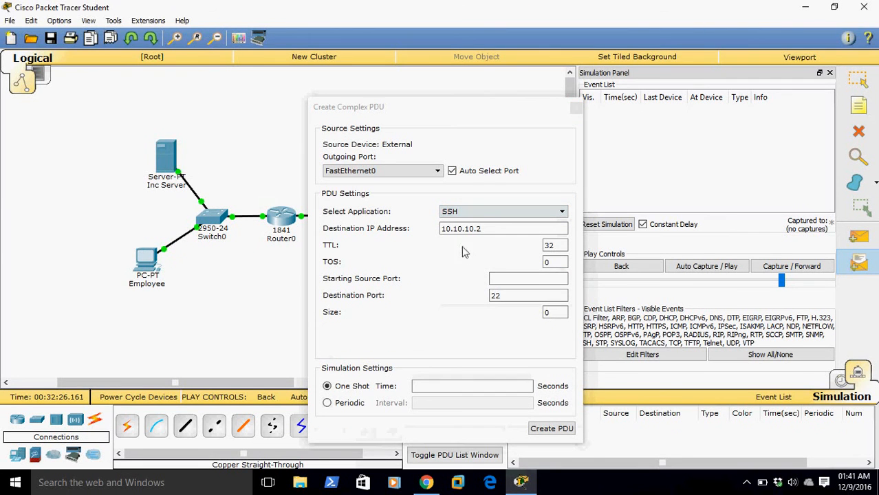
click(514, 278)
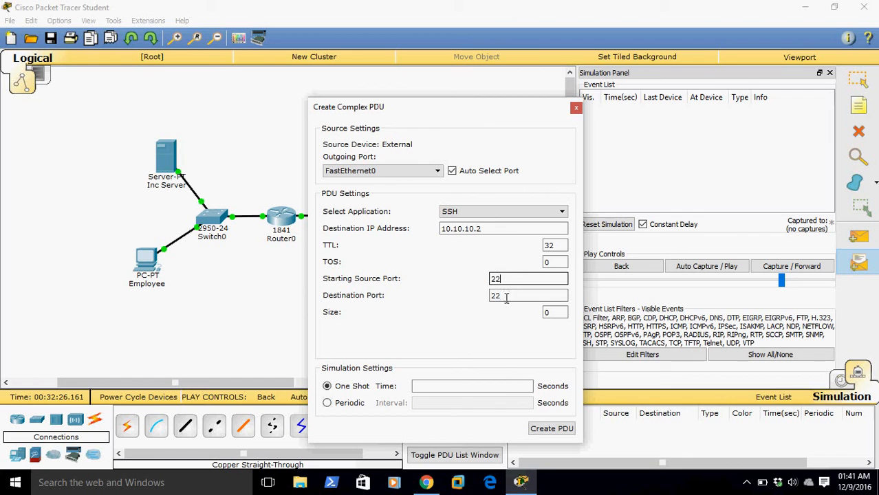
click(502, 386)
text(1)
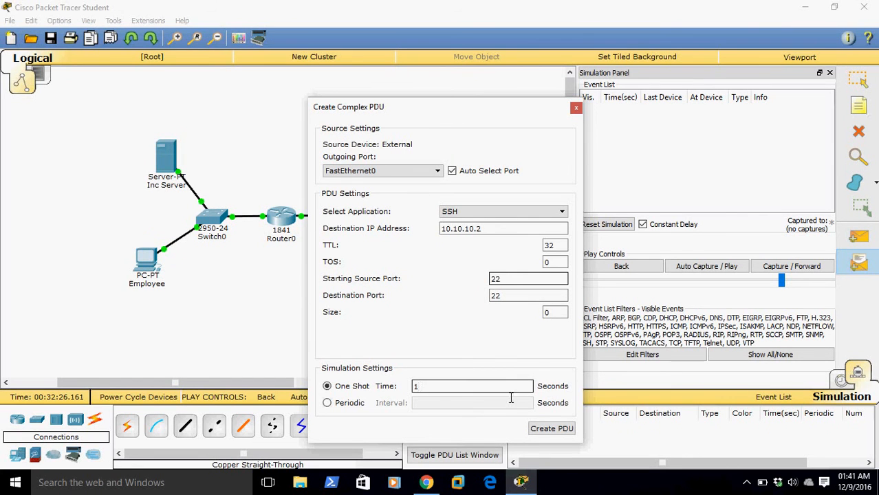
click(550, 429)
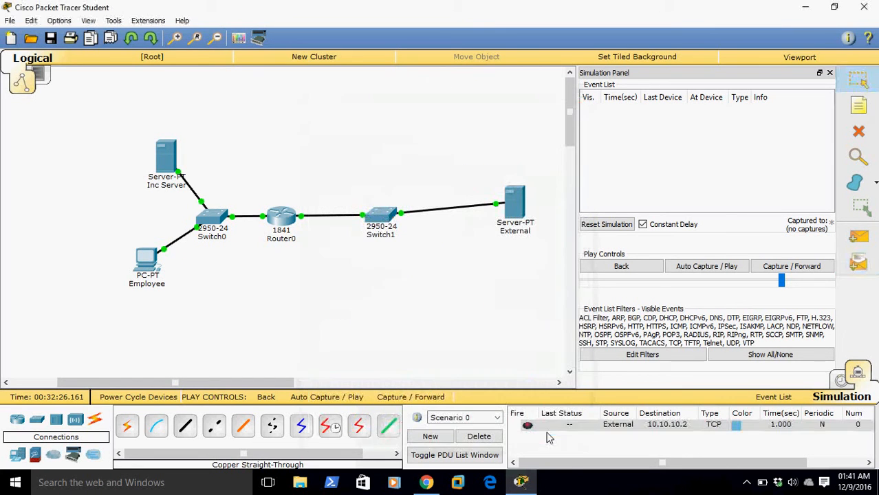
Advance the simulation until the SSH packet from External reaches Router0
click(774, 269)
click(773, 268)
click(773, 268)
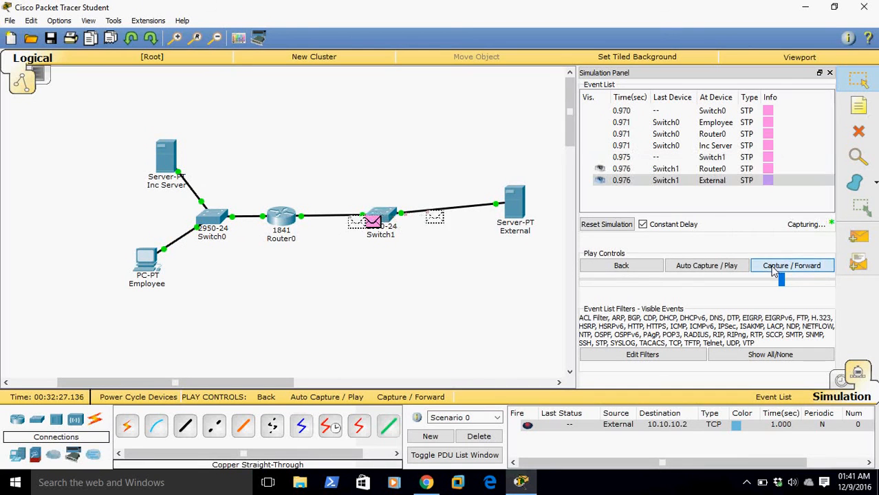
click(774, 268)
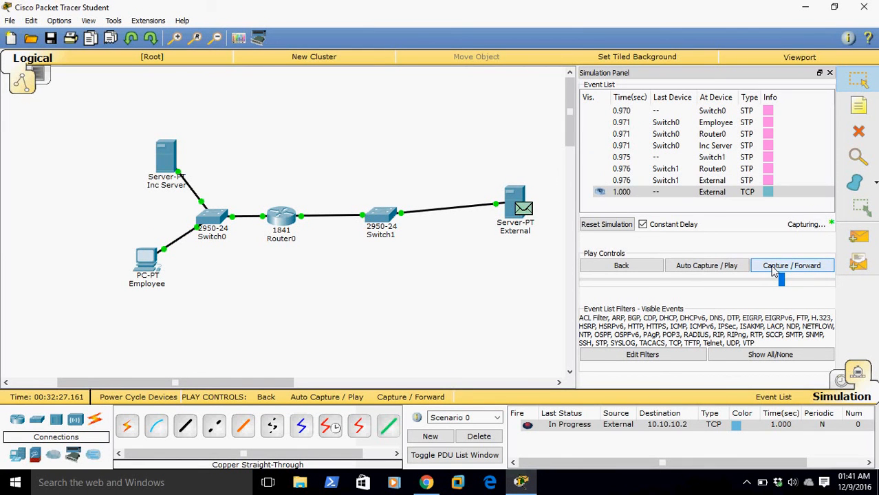
click(773, 268)
click(773, 268)
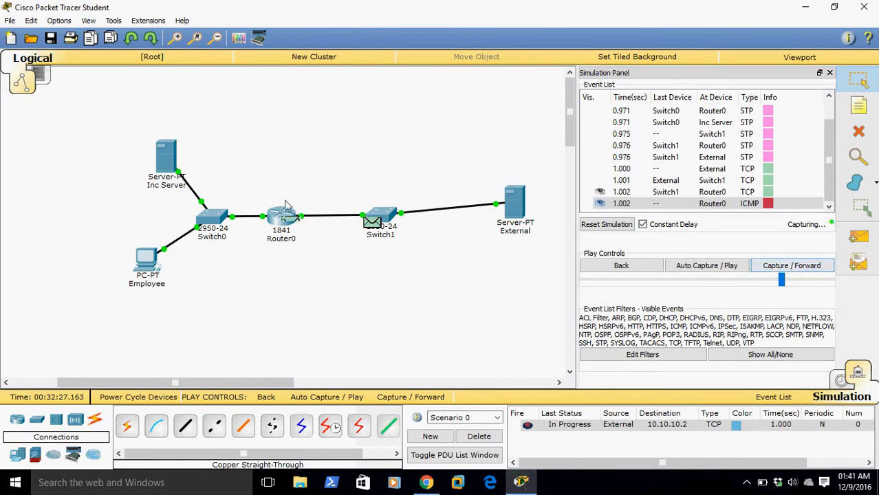
Inspect how Router0 handles the inbound SSH packet at Layer 3 against the access list and close the PDU information
click(286, 227)
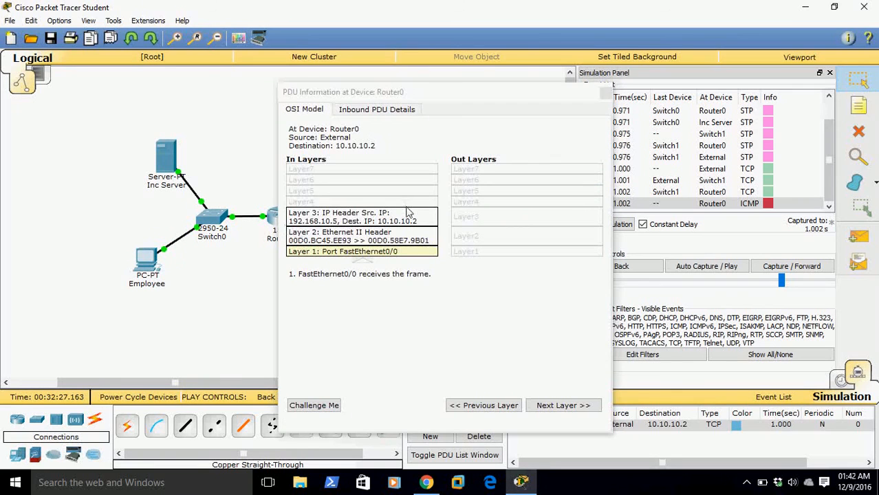
click(406, 214)
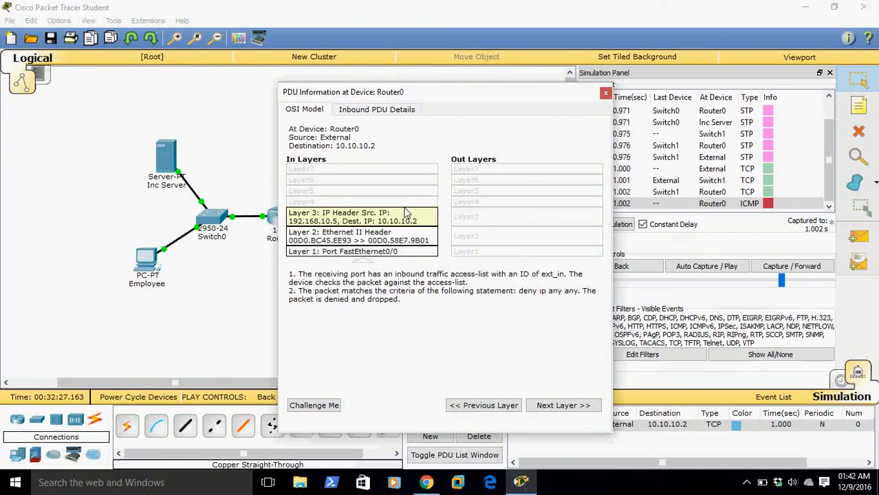
click(606, 94)
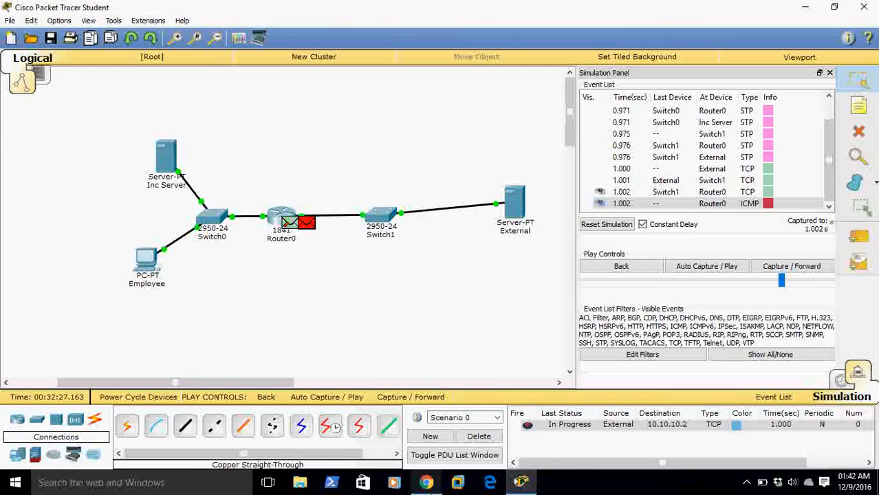
mouse_move(427, 485)
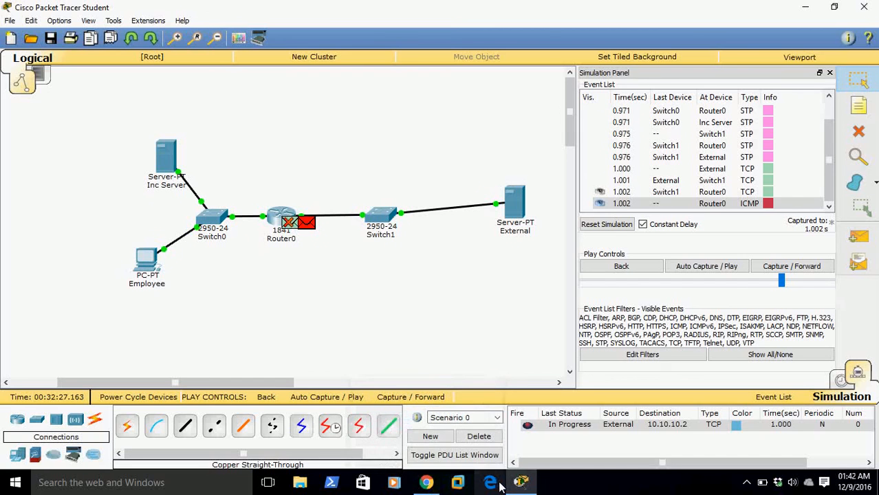